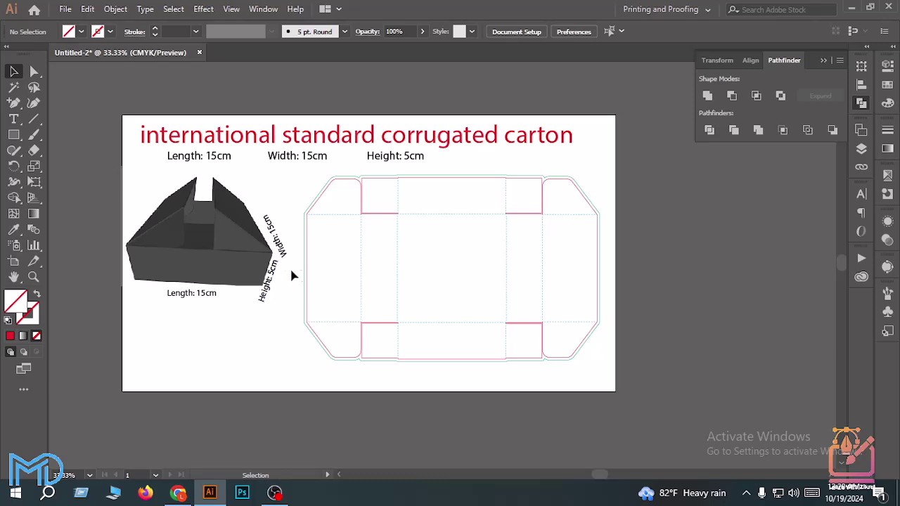
Create a 15 cm by 15 cm rectangle on the empty canvas beside the artboard
key("space")
left_click_drag(452, 283, 350, 284)
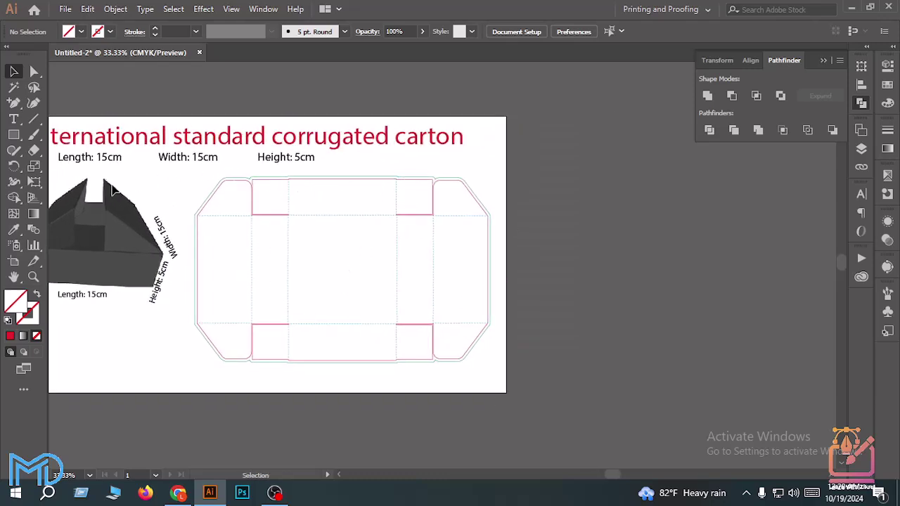
left_click(16, 134)
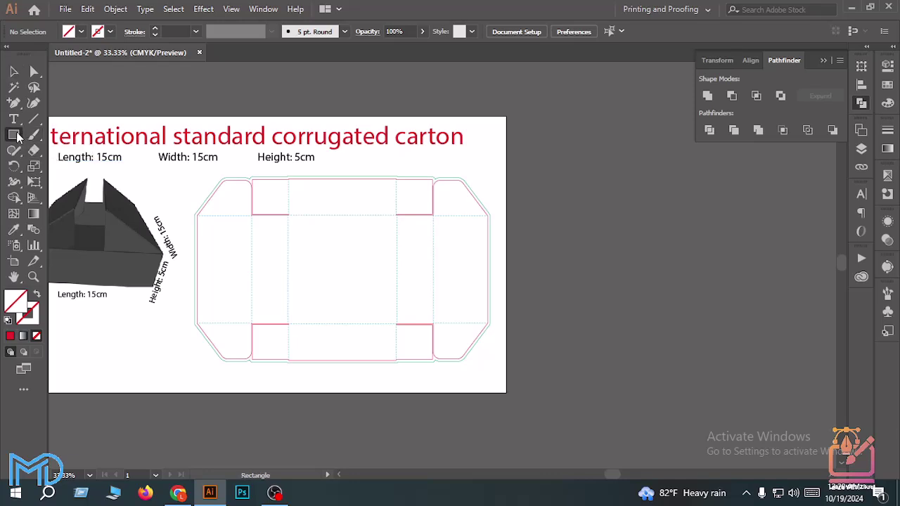
left_click(566, 237)
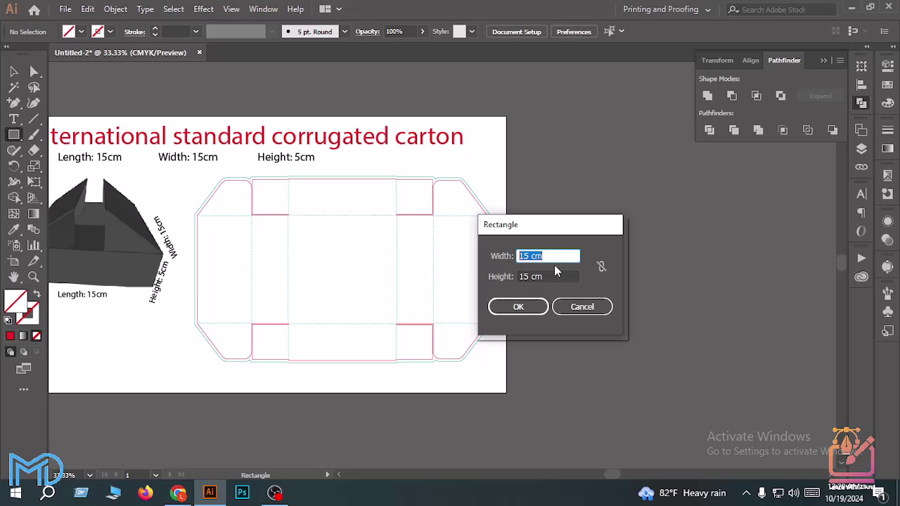
key("Tab")
left_click(518, 306)
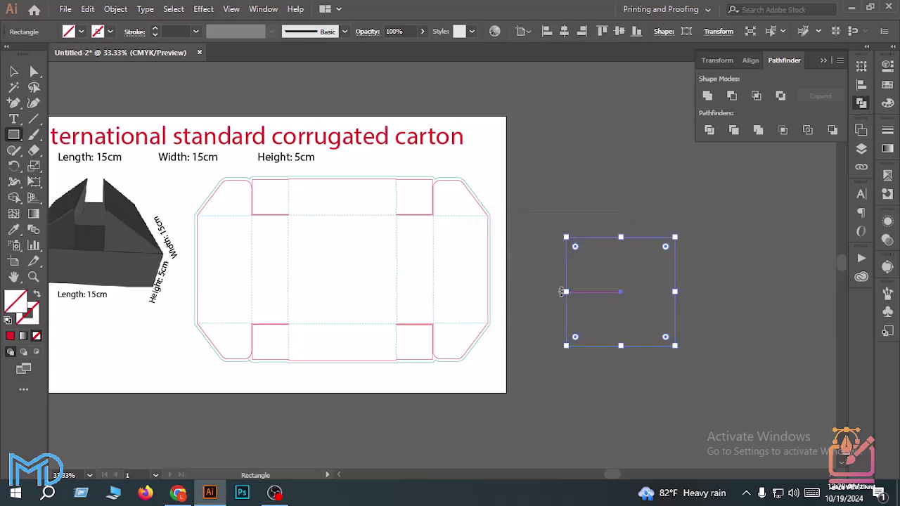
Give the new square a black stroke and return to the Selection tool
left_click_drag(554, 293, 396, 306)
left_click(110, 31)
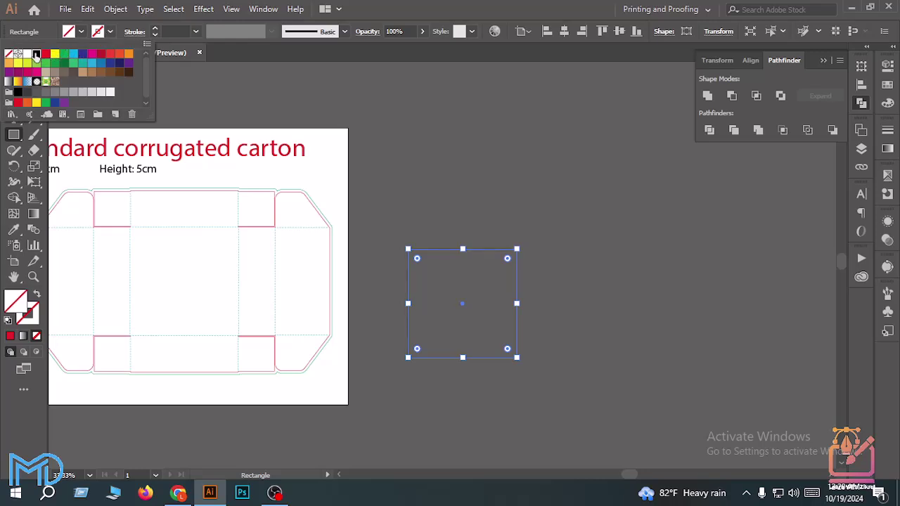
left_click(37, 53)
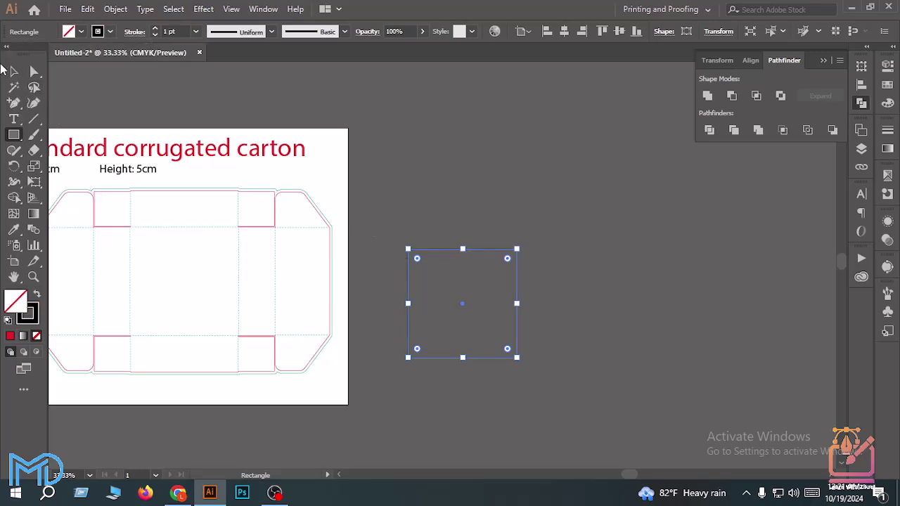
key("v")
left_click(21, 71)
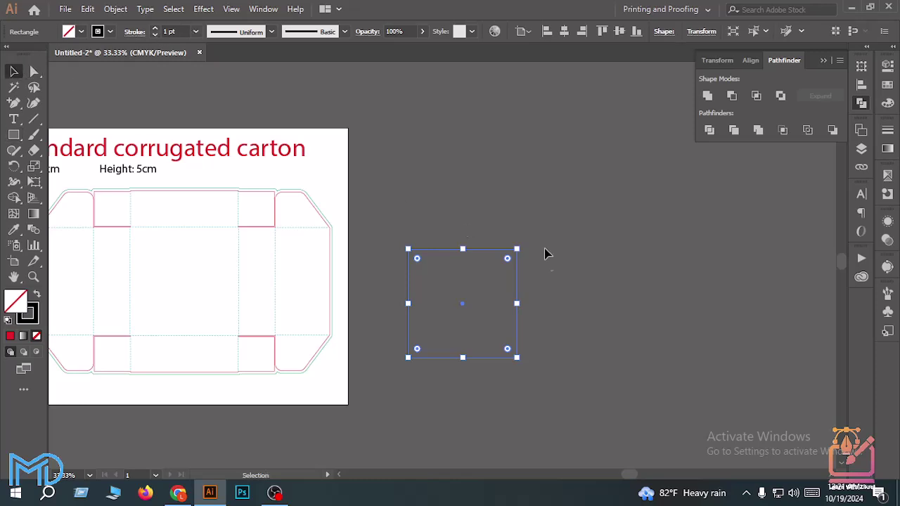
Make a copy of the square moved 0 cm horizontally and 15 cm vertically, directly below the original
left_click(402, 326)
left_click(411, 330)
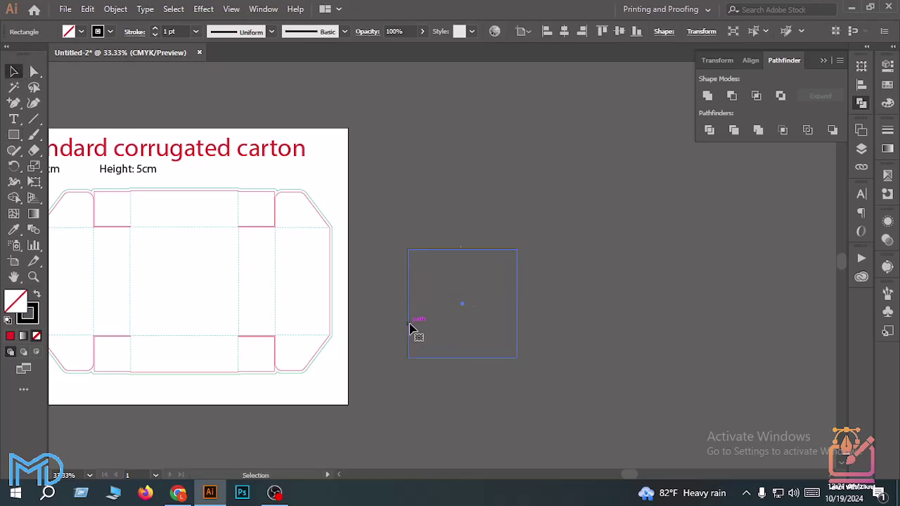
key("Return")
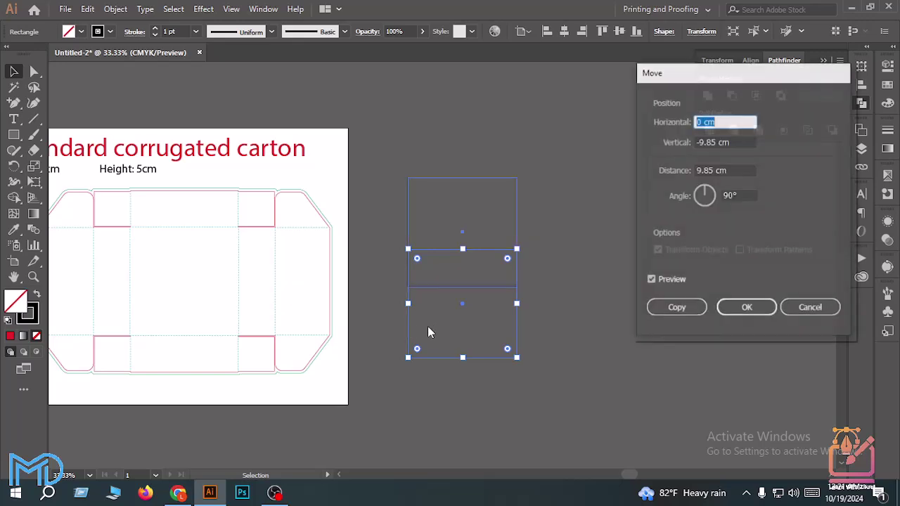
left_click(732, 141)
double_click(732, 141)
type("15")
left_click(684, 277)
left_click(683, 277)
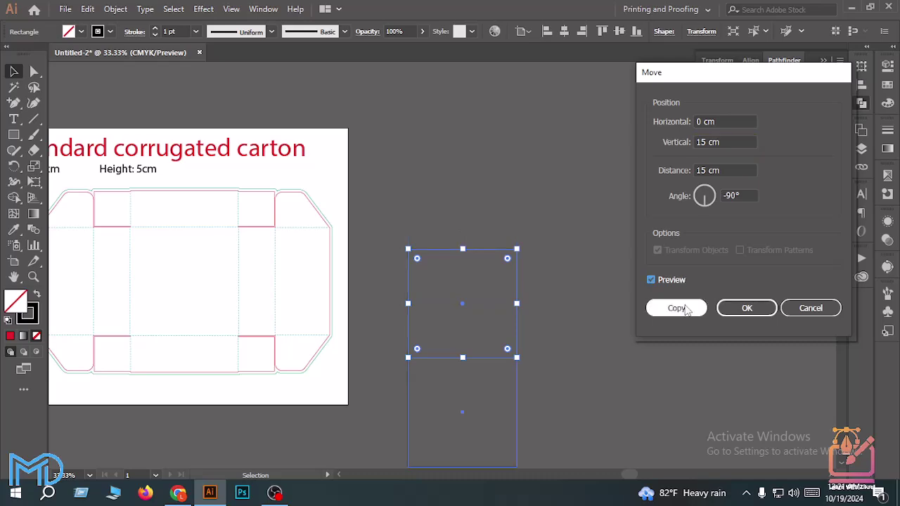
left_click(676, 308)
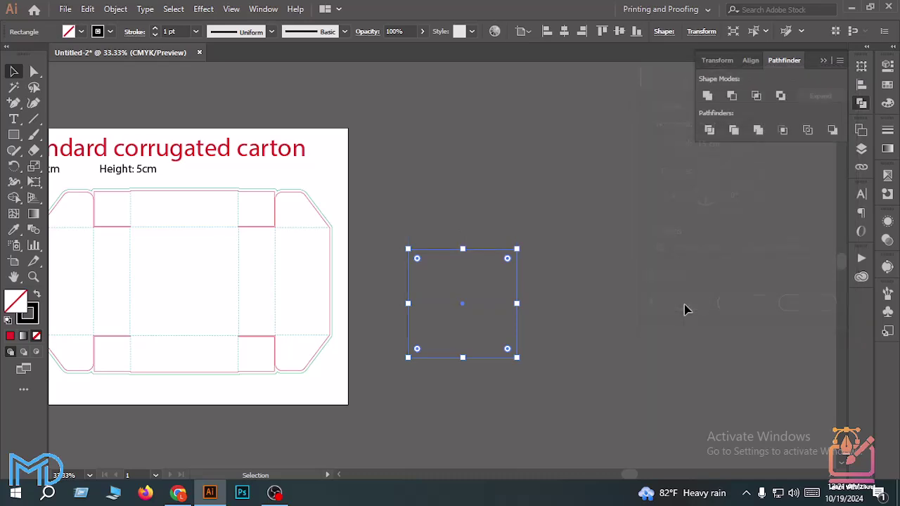
Set the lower square's height to 5 cm with the top edge as reference point, so it stays attached to the upper square
left_click(752, 61)
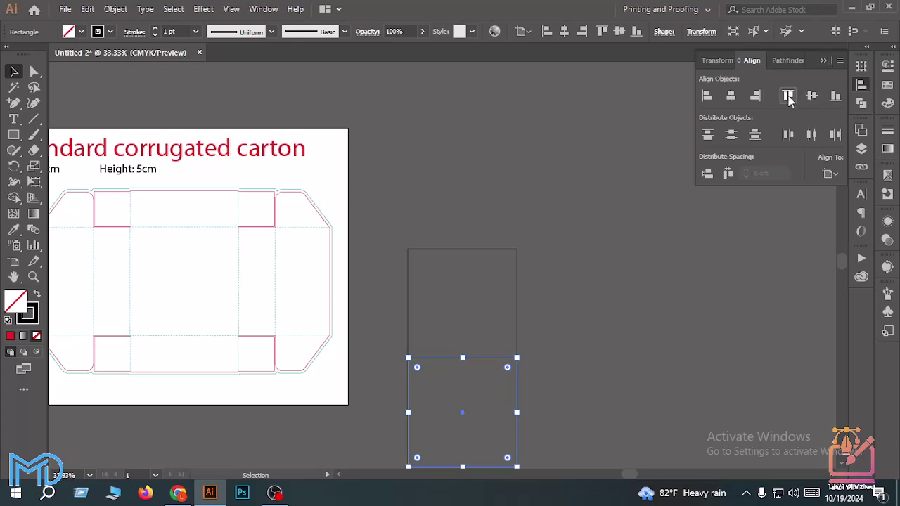
left_click(884, 73)
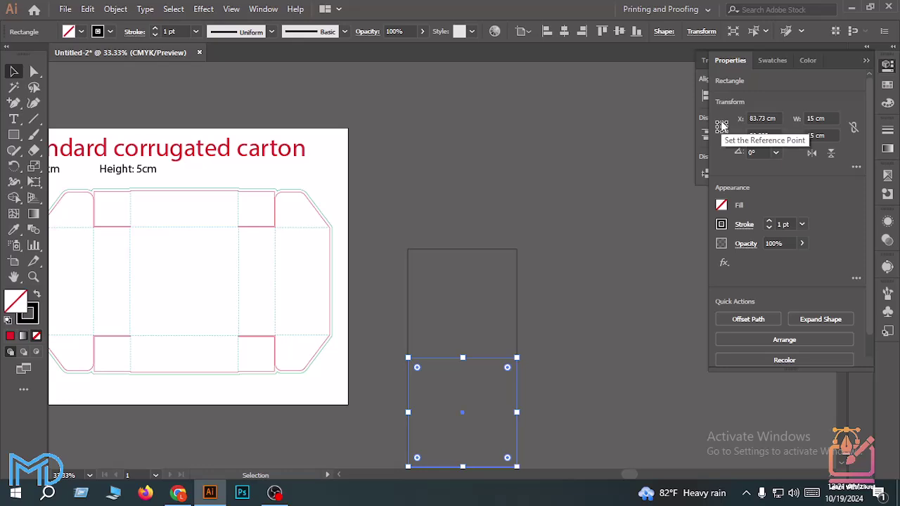
left_click(822, 136)
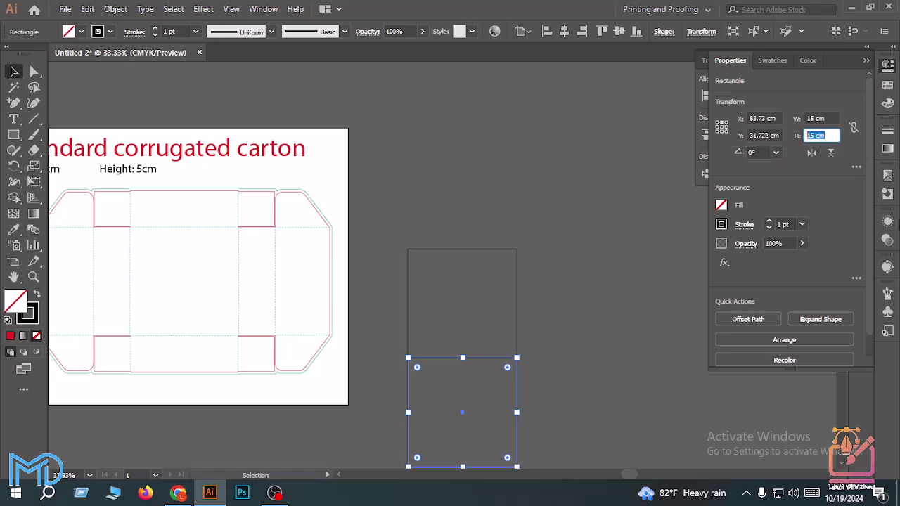
type("5")
left_click(829, 118)
left_click(575, 343)
scroll(506, 364, "down", 1)
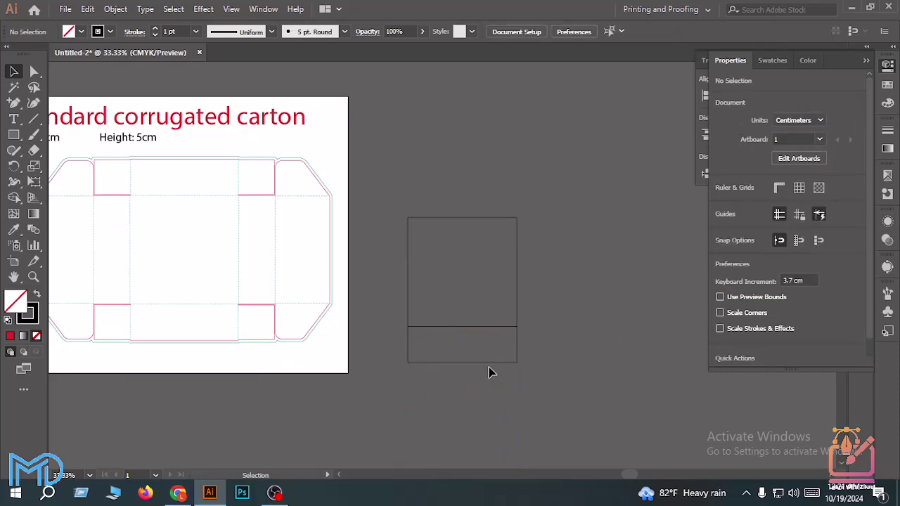
scroll(490, 372, "up", 1, "alt")
left_click(368, 373)
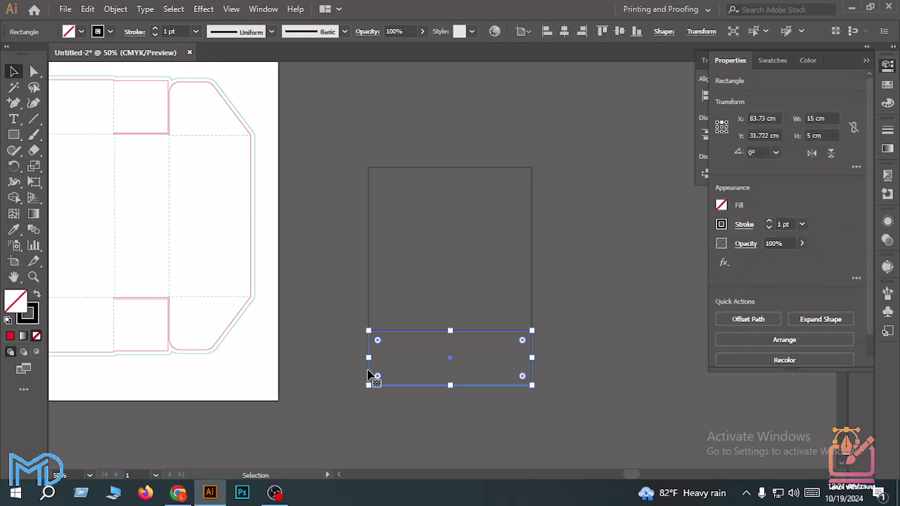
key("Return")
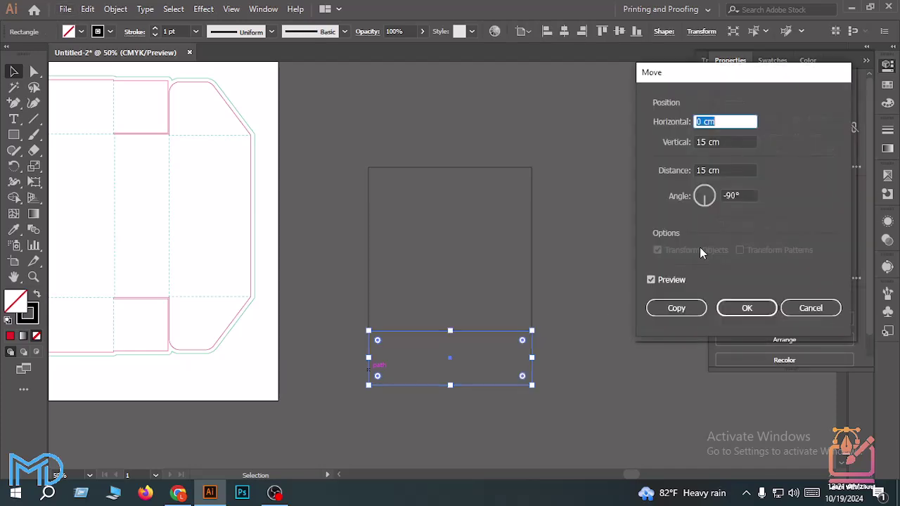
type("15")
key("Tab")
type("0")
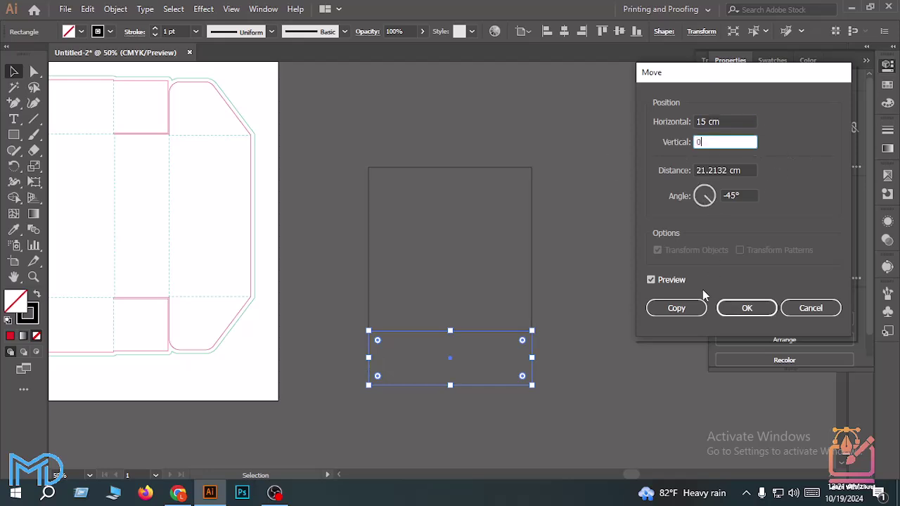
key("Tab")
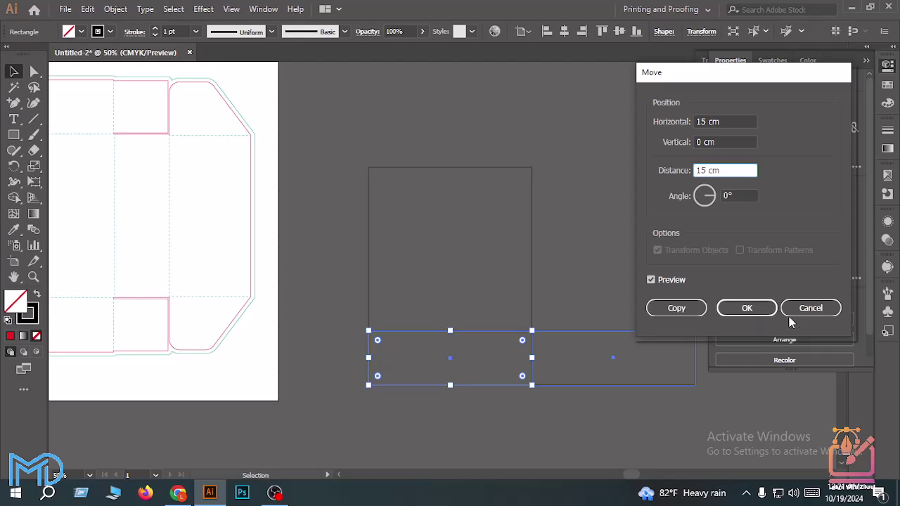
left_click(809, 307)
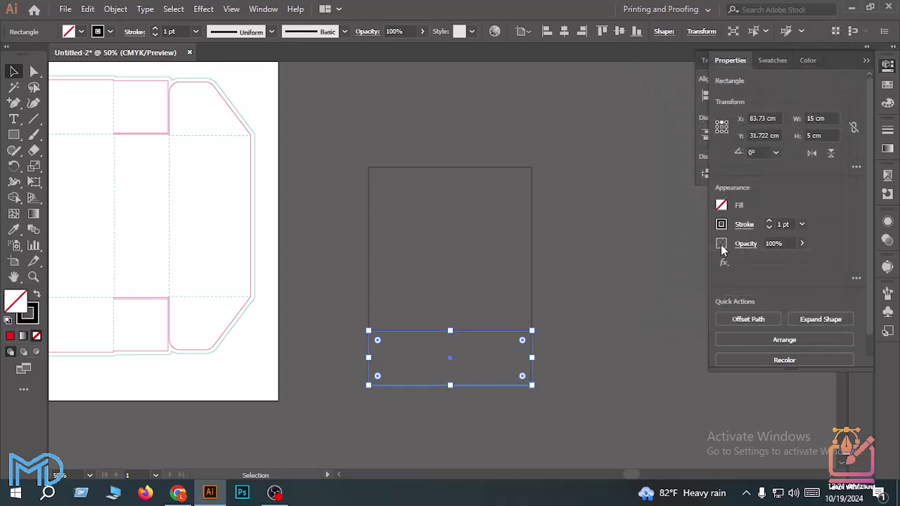
Reduce the width of the 5 cm high lower panel by 0.2 cm about its centre
left_click(836, 118)
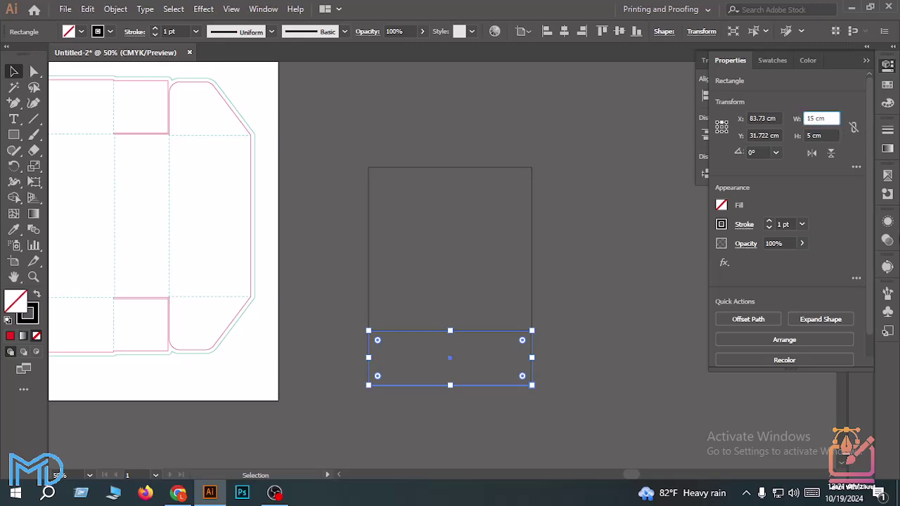
type("-0.2")
left_click(642, 211)
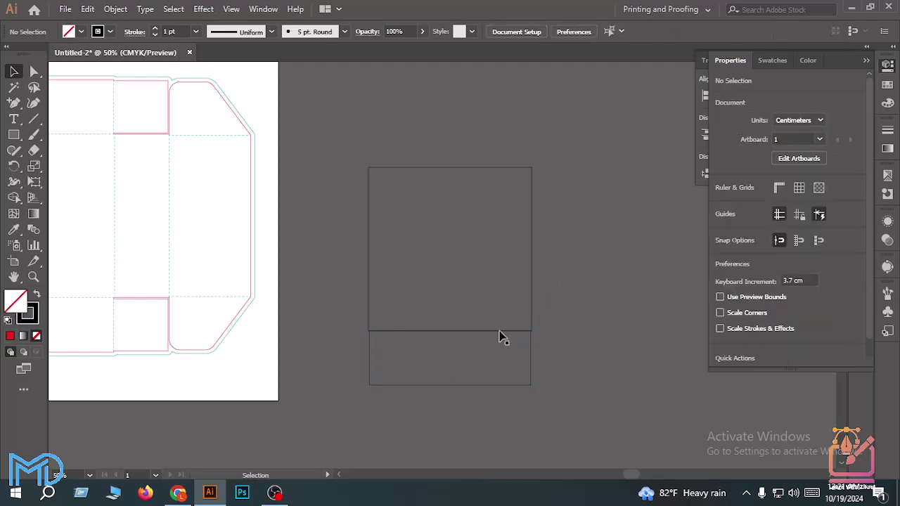
Copy the lower panel flush against its right edge, then make the copy 5 cm wide and reduce its height by 0.2 cm
left_click_drag(369, 375, 531, 377)
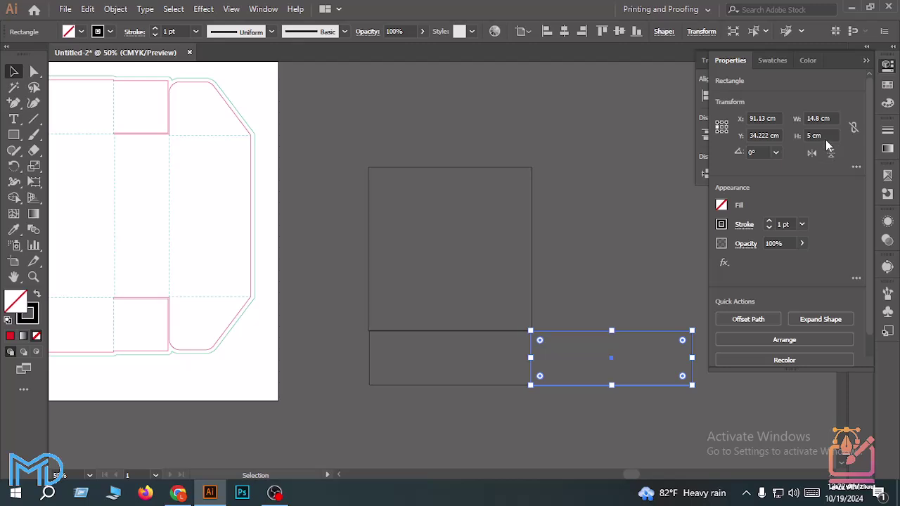
left_click(819, 118)
type("5")
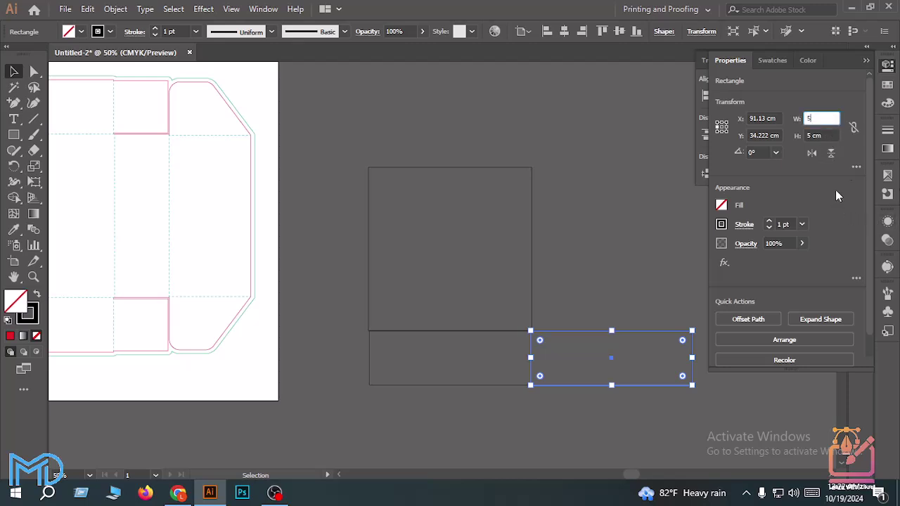
key("Tab")
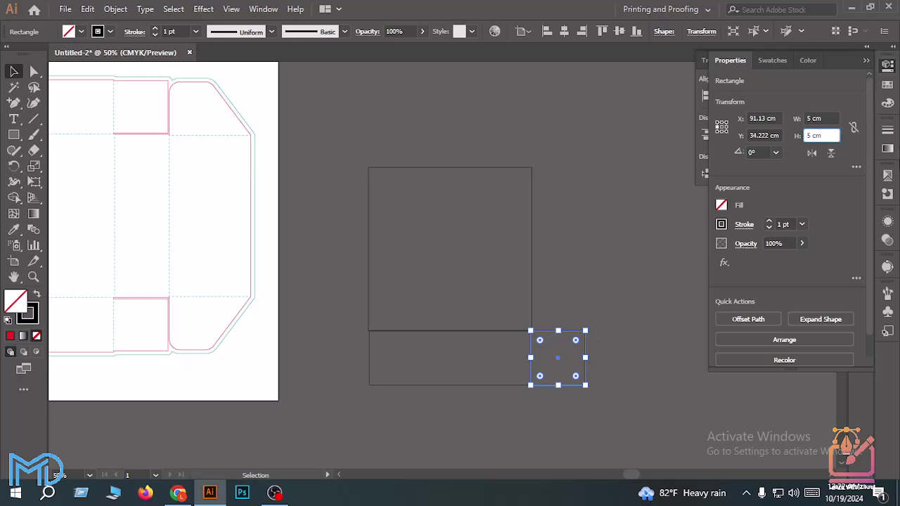
type("-0.2")
key("Return")
left_click(607, 323)
Copy the small right flap to the opposite side, flush against the lower panel's left edge
scroll(596, 352, "down", 1)
scroll(596, 352, "up", 2)
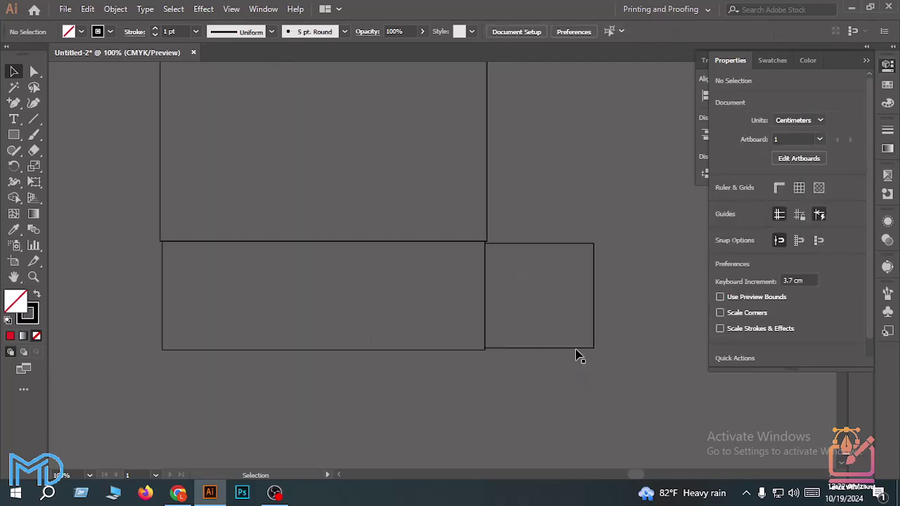
left_click_drag(598, 314, 163, 323)
scroll(323, 373, "down", 1)
left_click(296, 372)
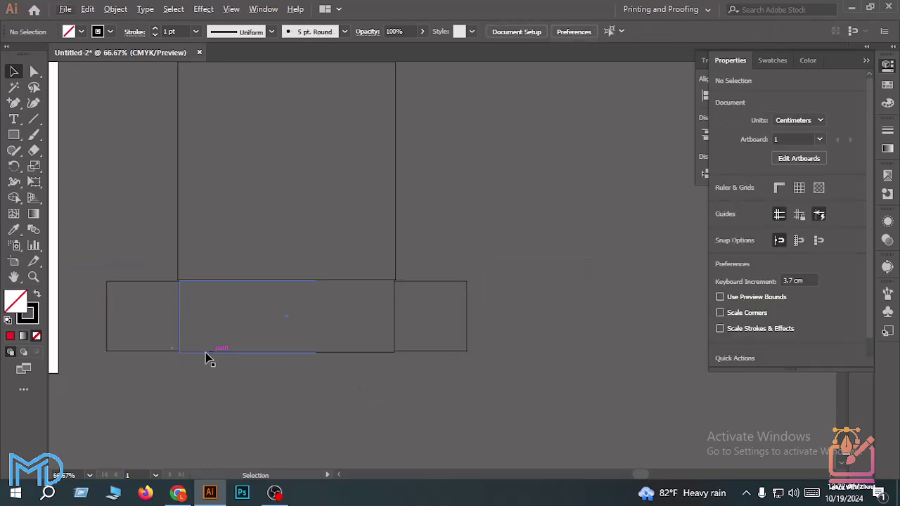
Examine in outline view how the left flap's edge meets the lower panel, then return to the normal preview
scroll(195, 321, "up", 5)
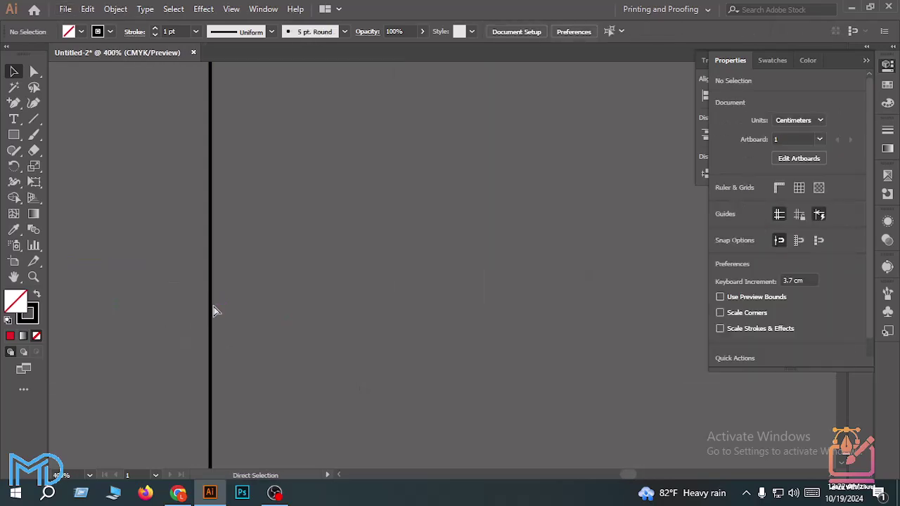
key("ctrl+y")
scroll(214, 309, "up", 3)
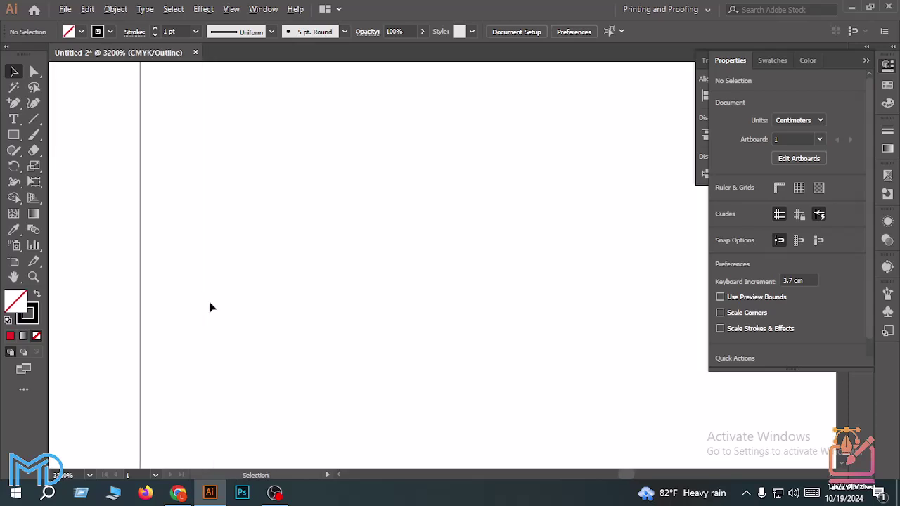
scroll(211, 308, "down", 7)
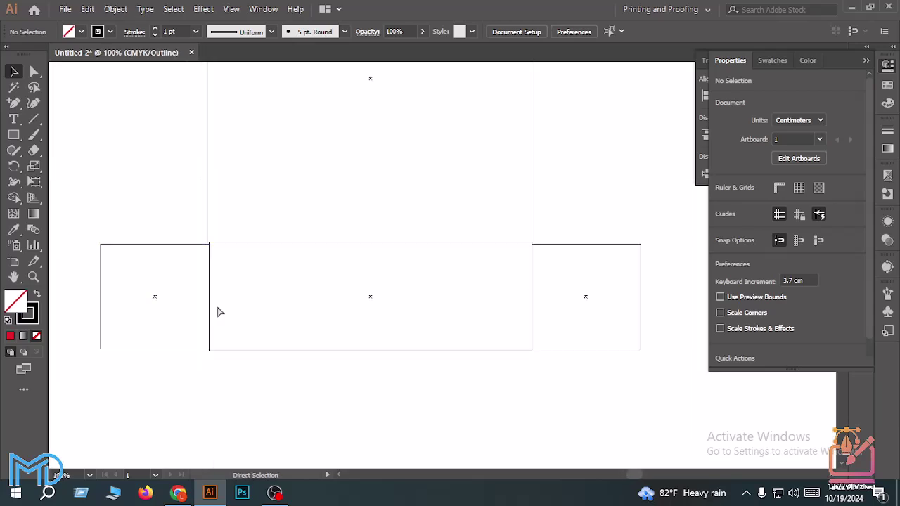
key("ctrl+y")
Copy the lower panel with both its side flaps 0 cm horizontally and -20 cm vertically, onto the square's top edge
scroll(215, 307, "down", 1)
left_click_drag(128, 289, 480, 343)
scroll(480, 342, "up", 2)
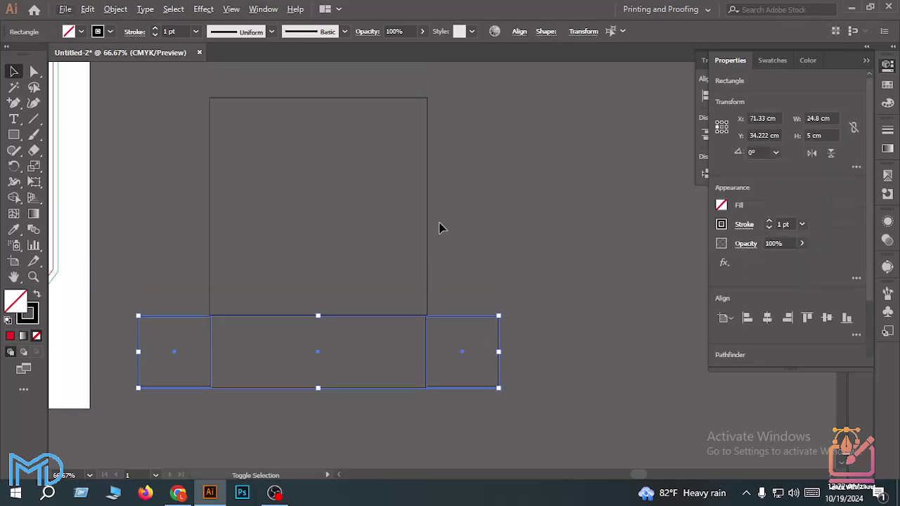
key("Return")
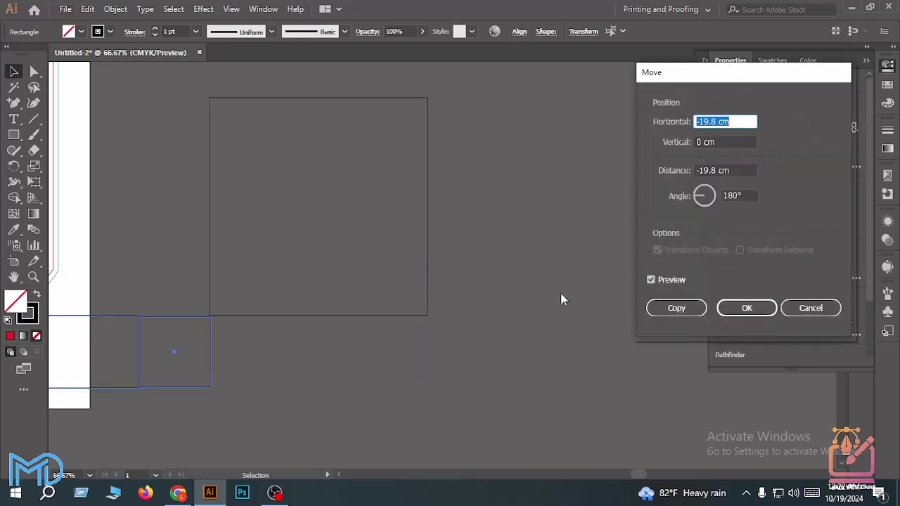
type("0")
key("Tab")
type("-20")
left_click(683, 276)
left_click(683, 276)
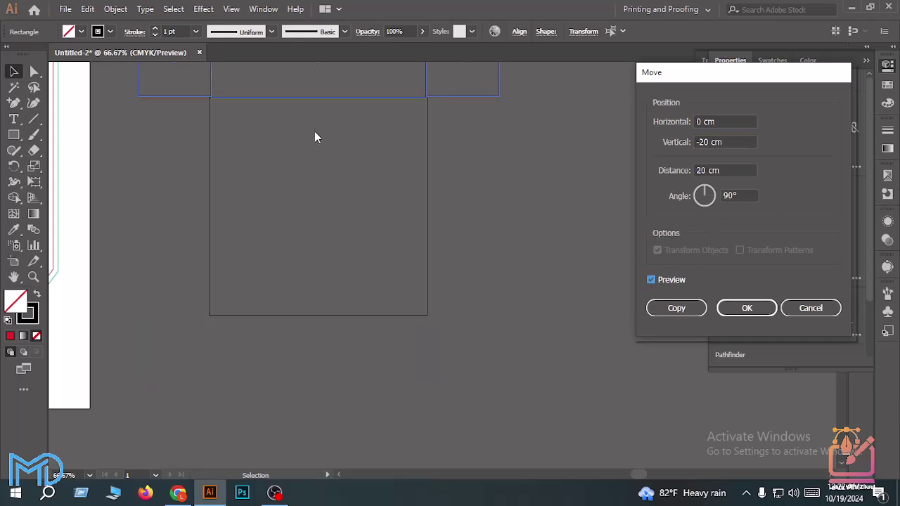
left_click(675, 307)
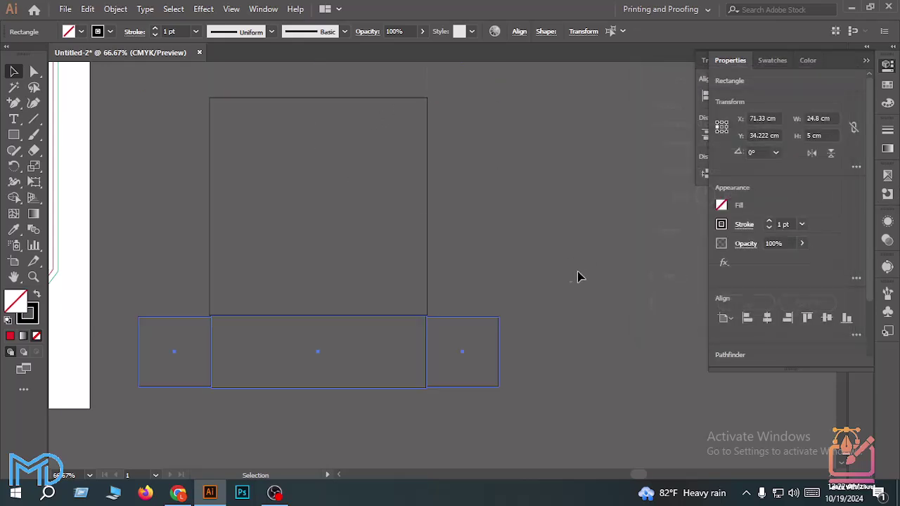
left_click(475, 245)
scroll(463, 210, "up", 3)
scroll(445, 202, "up", 2)
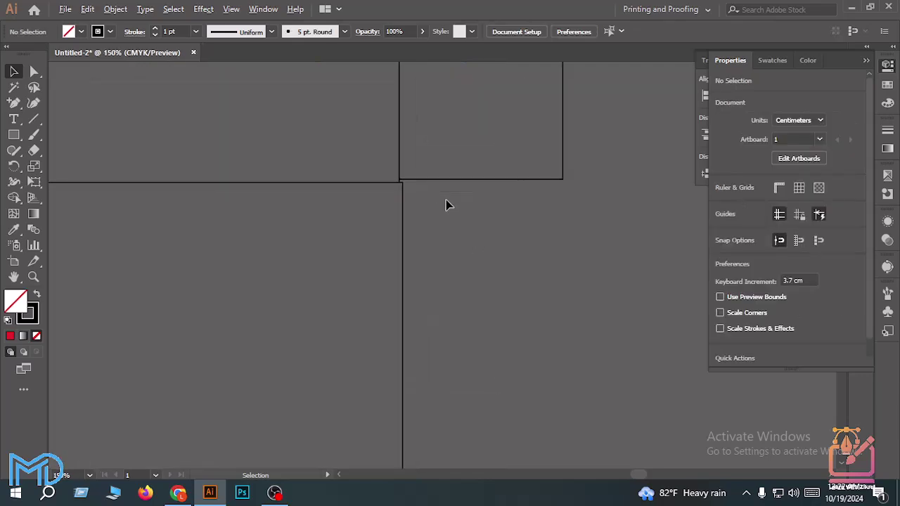
Copy the central square 15 cm horizontally and 0 cm vertically, flush against its right edge
scroll(442, 239, "down", 3)
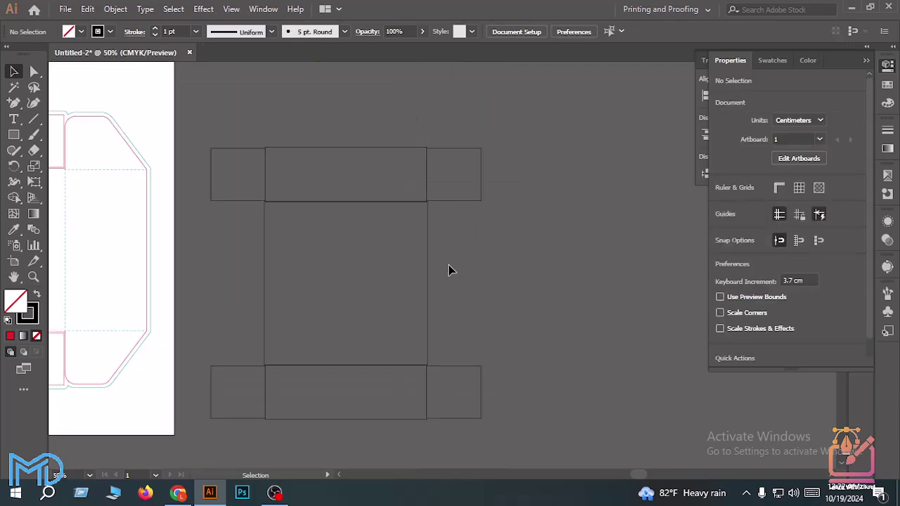
left_click(266, 289)
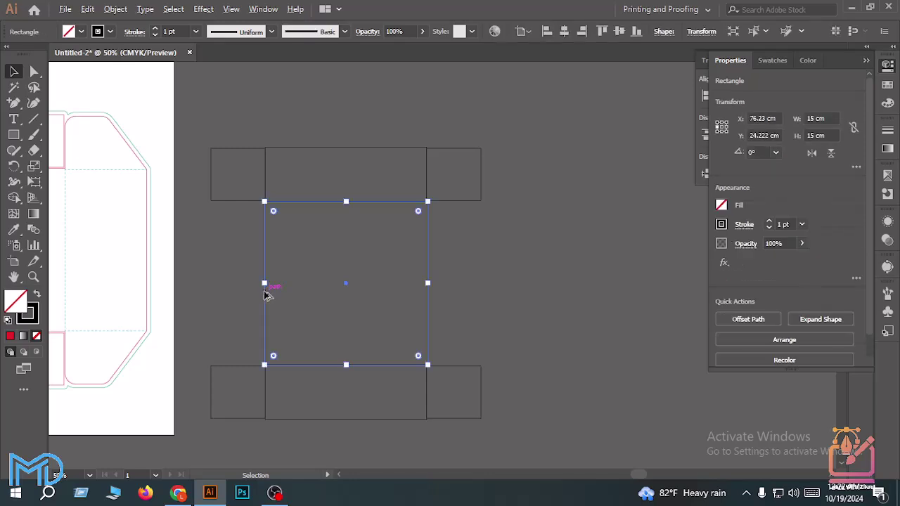
left_click_drag(266, 325, 431, 339)
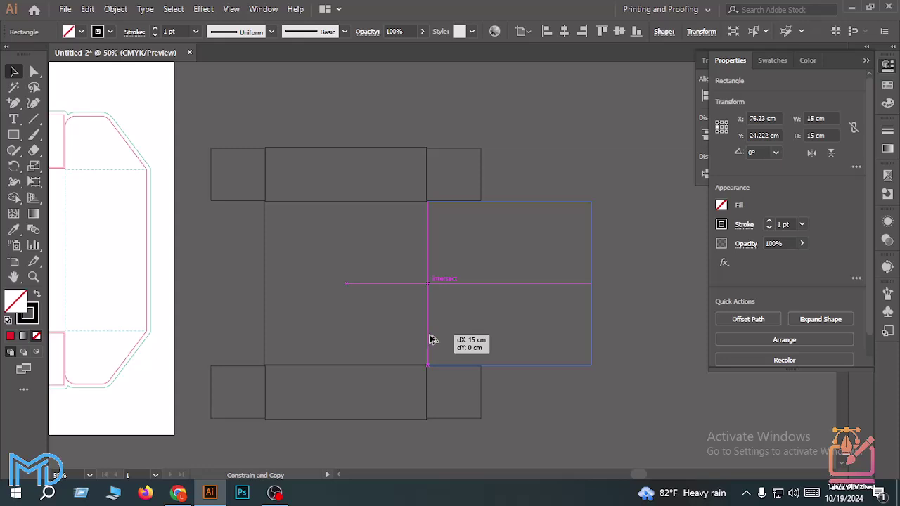
left_click_drag(431, 339, 431, 339)
scroll(431, 337, "up", 4)
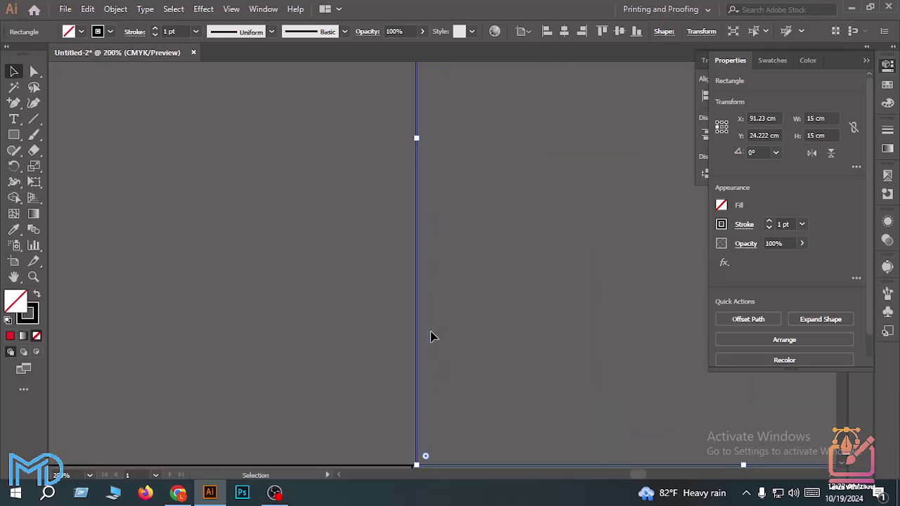
scroll(430, 336, "down", 3)
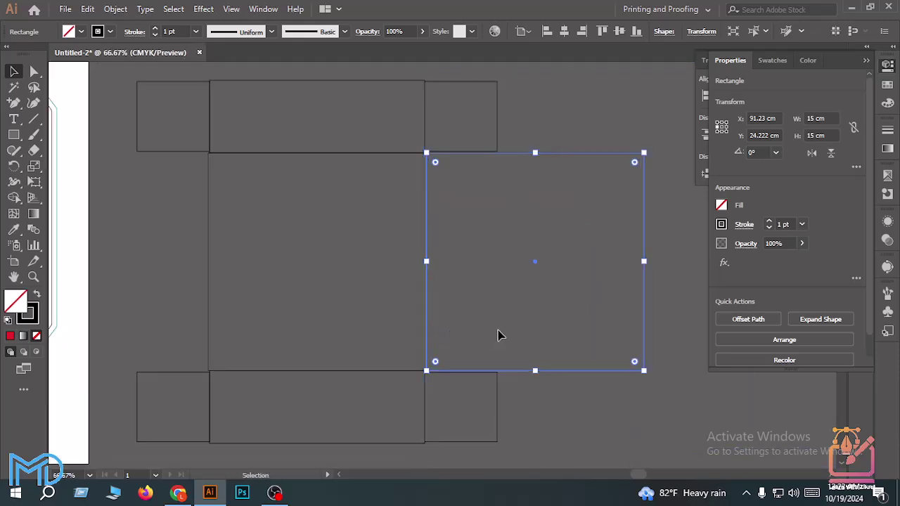
Set the width of the square's copy to 5 cm, anchored at its left edge
left_click(831, 135)
left_click(834, 119)
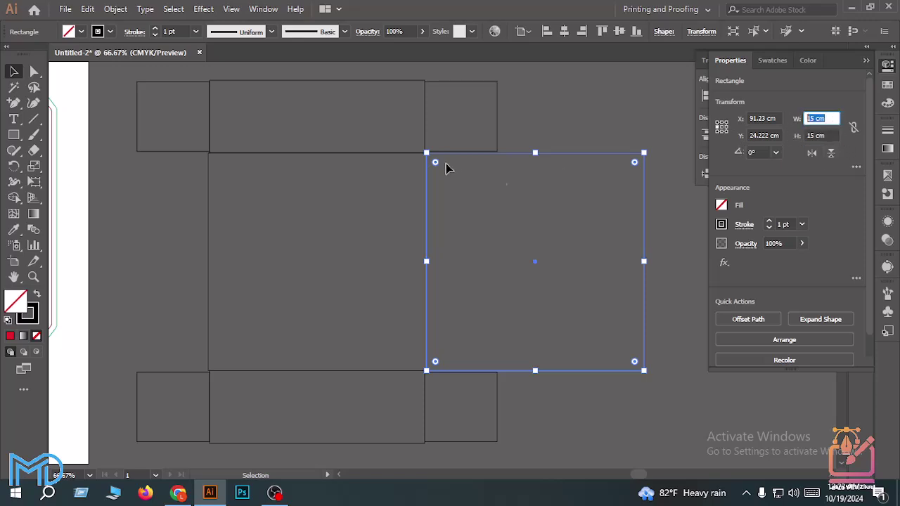
type("5")
key("Tab")
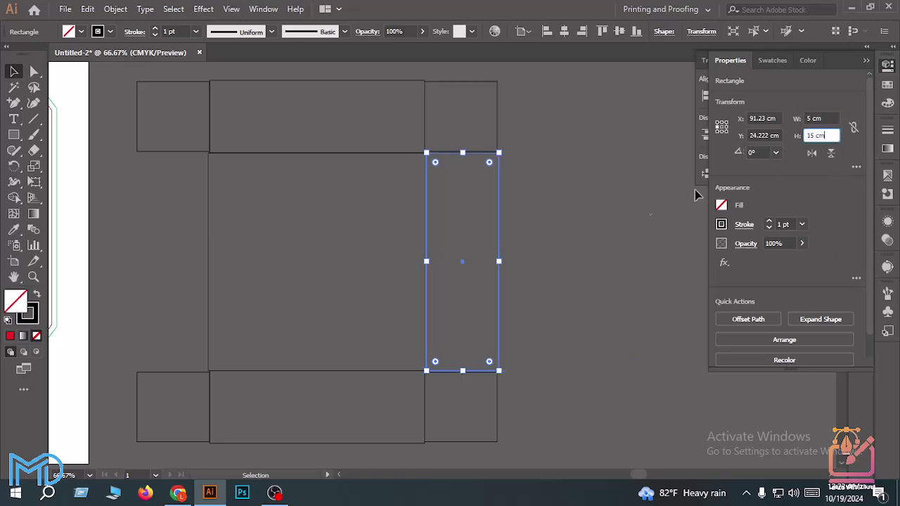
scroll(535, 284, "down", 1)
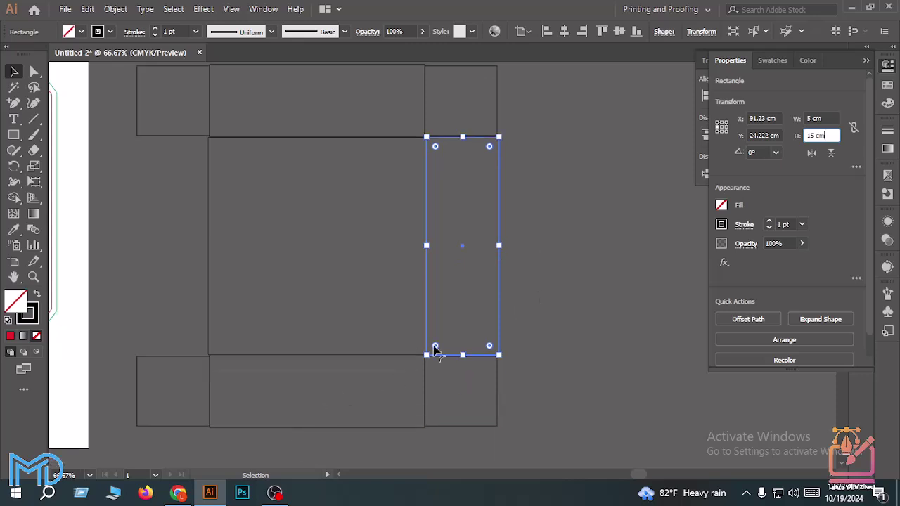
left_click(450, 287)
Copy the 5 cm wide right panel 5 cm horizontally and 0 cm vertically with the Move command
scroll(478, 279, "down", 2)
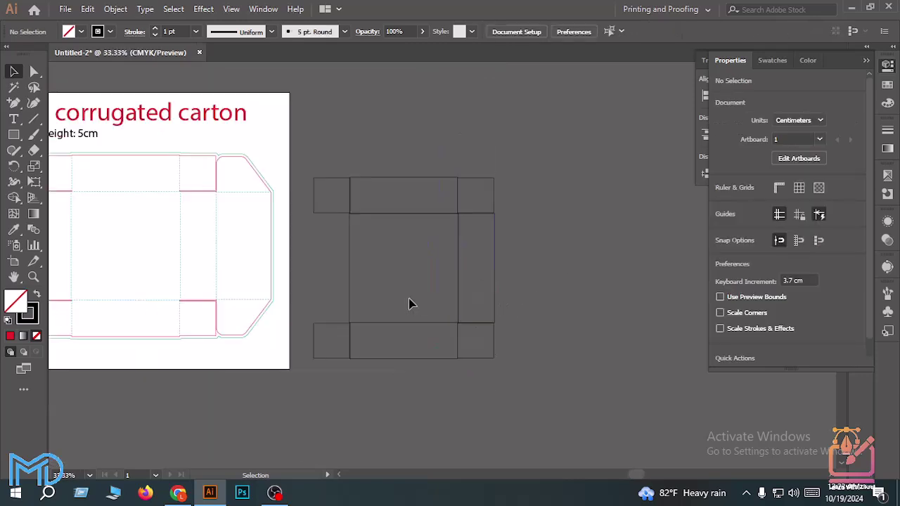
scroll(379, 296, "up", 1)
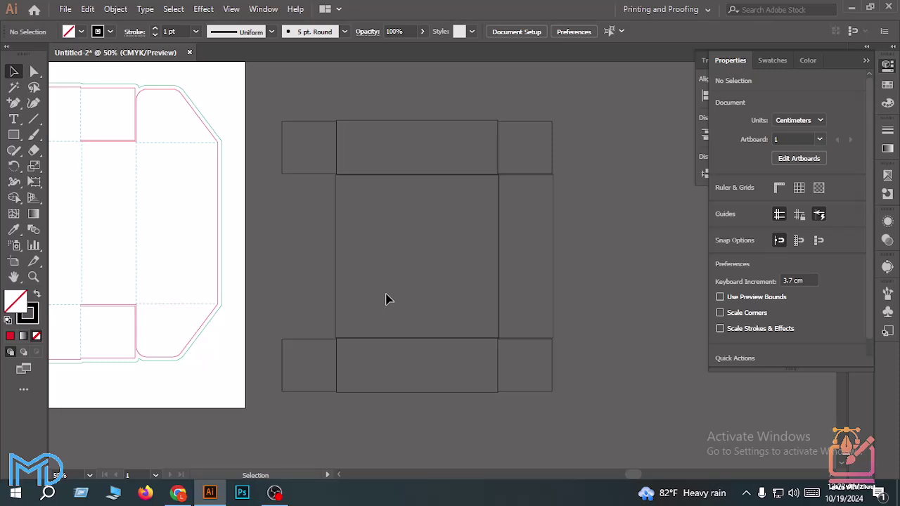
scroll(162, 315, "up", 3)
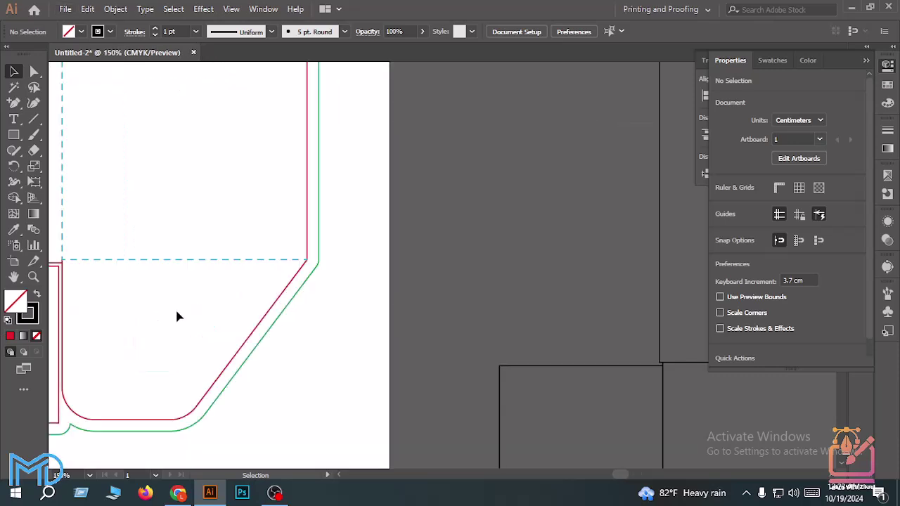
scroll(175, 307, "down", 2)
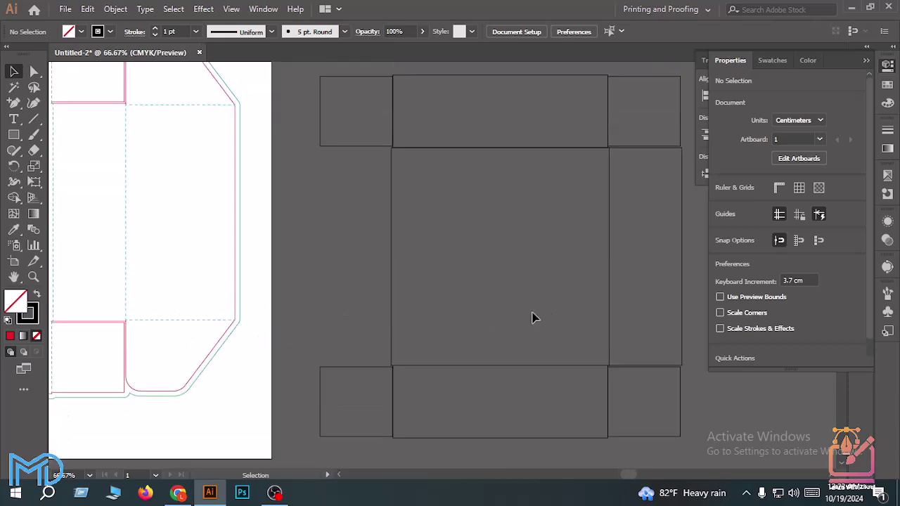
left_click_drag(534, 316, 386, 350)
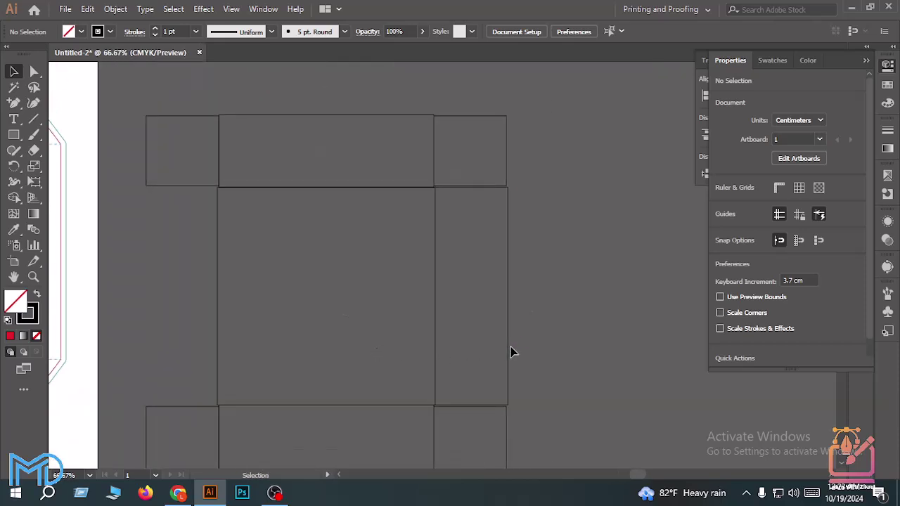
left_click(511, 352)
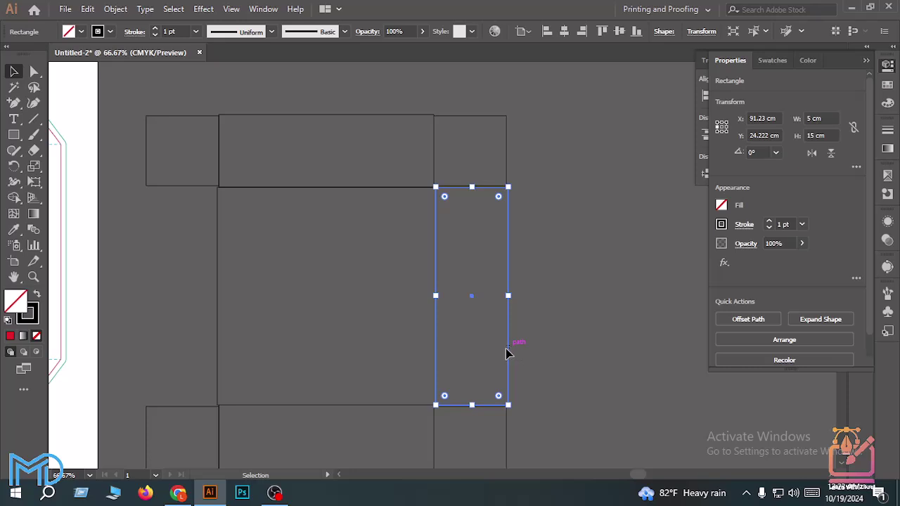
key("Return")
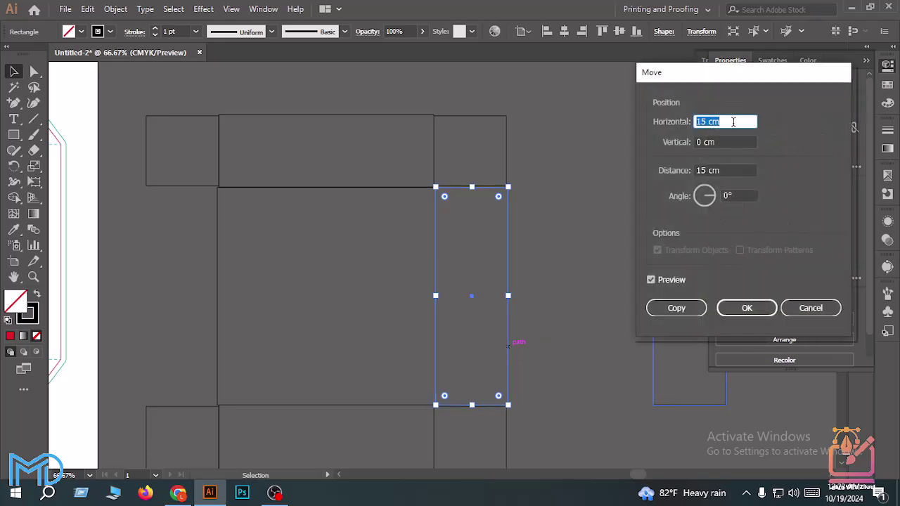
type("5")
key("Tab")
left_click(651, 280)
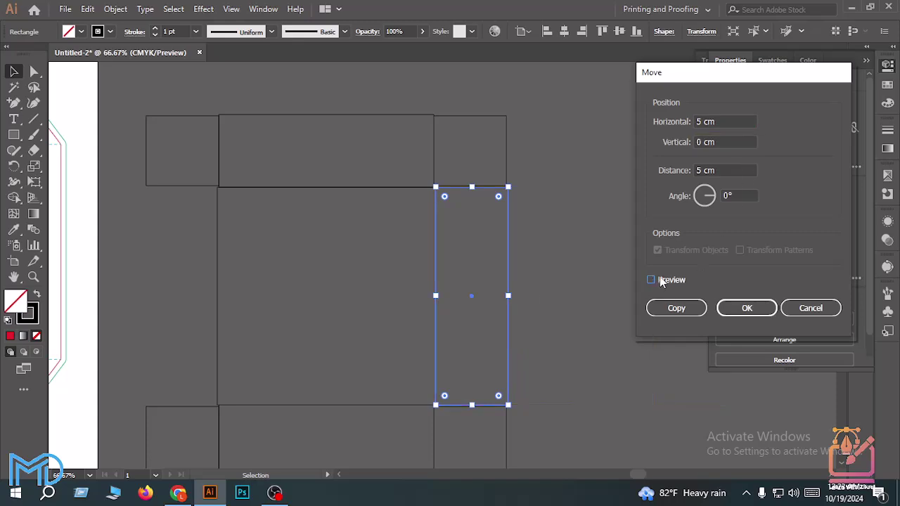
left_click(676, 308)
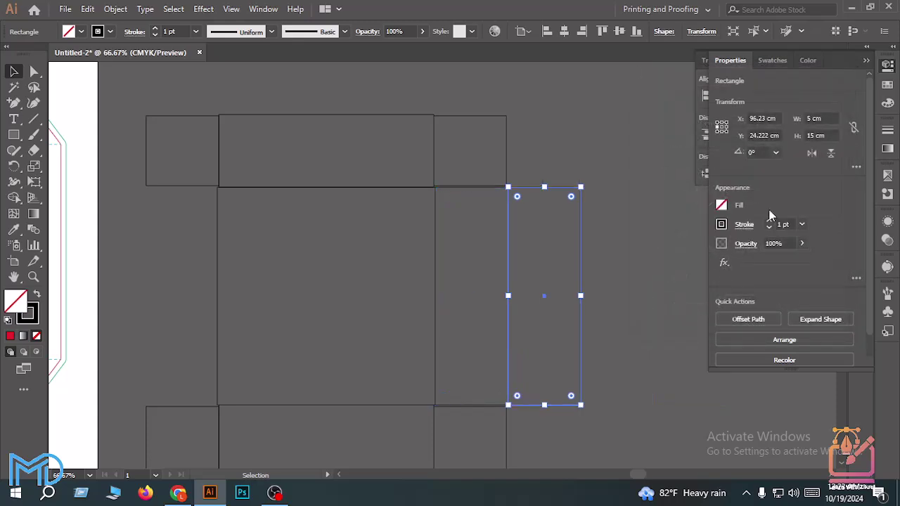
Set the width of the new outer right panel to 7.5 cm
left_click(835, 118)
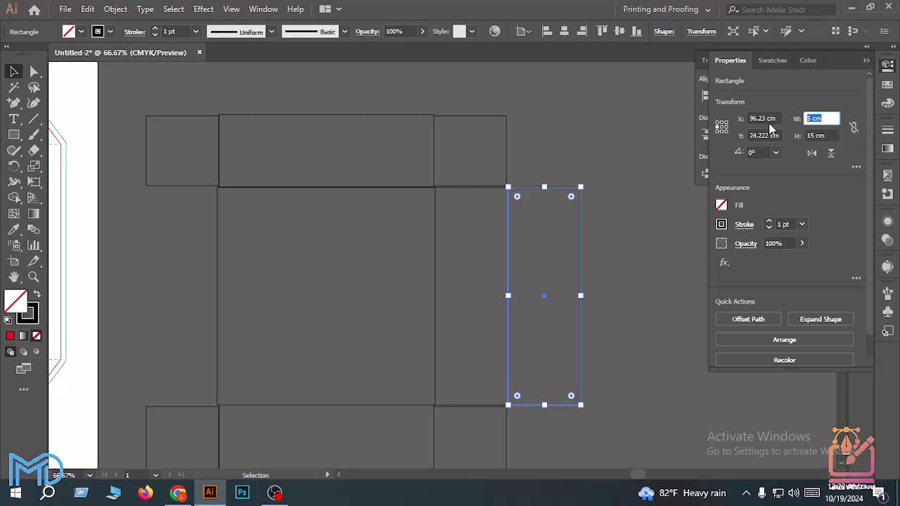
left_click(832, 135)
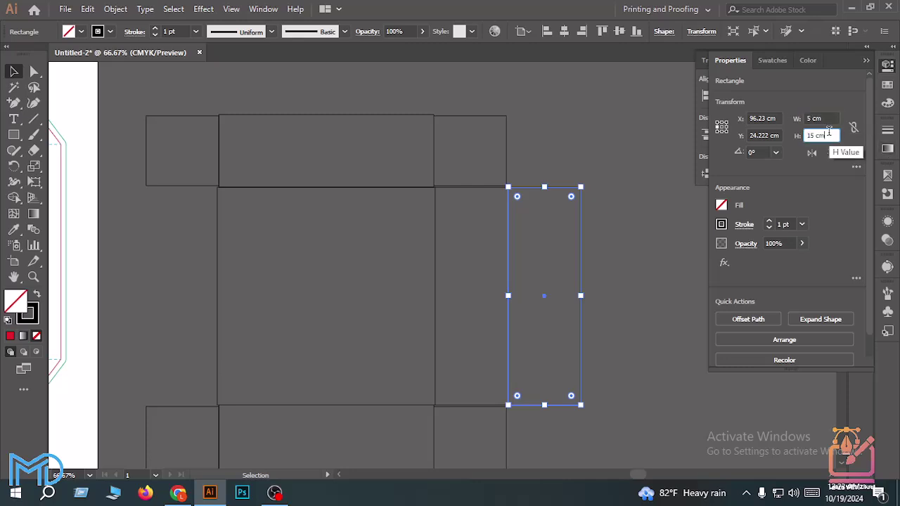
left_click(831, 118)
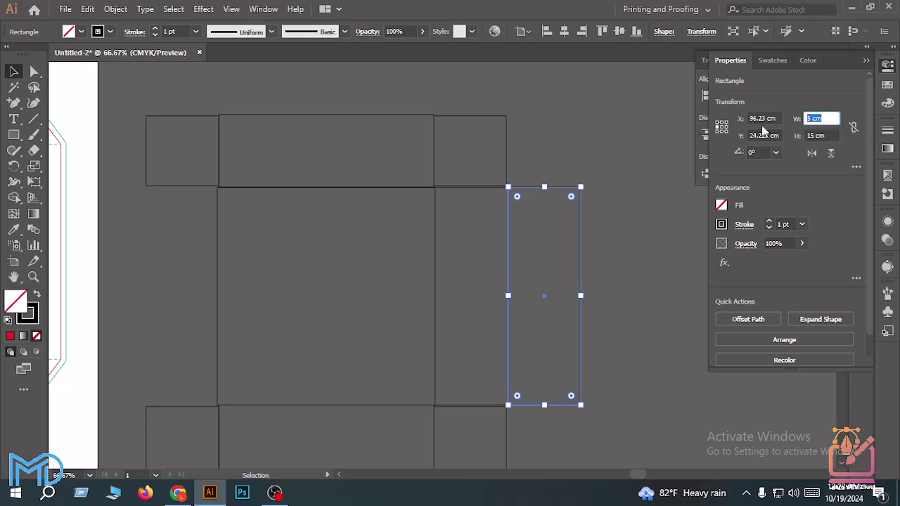
type("7.5")
left_click(828, 135)
left_click(666, 301)
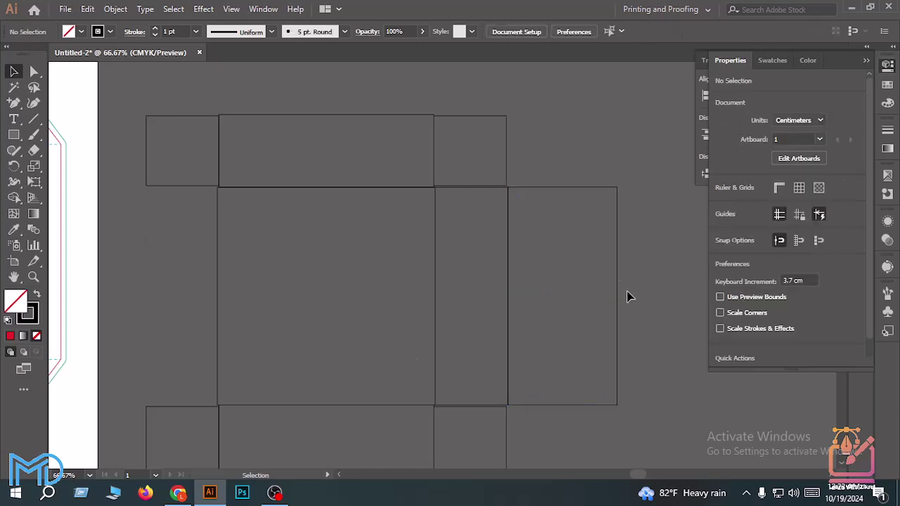
Reduce the outer right panel's height by 0.2 cm to 14.8 cm
left_click_drag(592, 163, 637, 363)
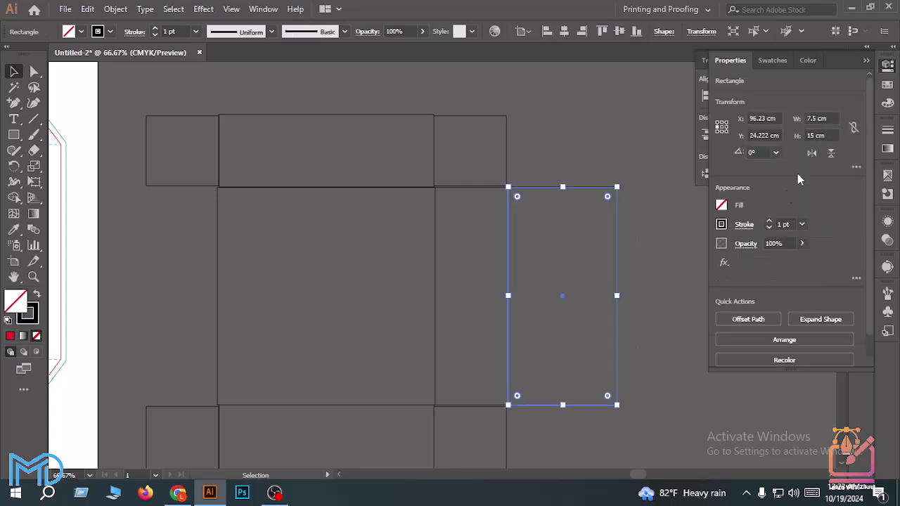
left_click(829, 135)
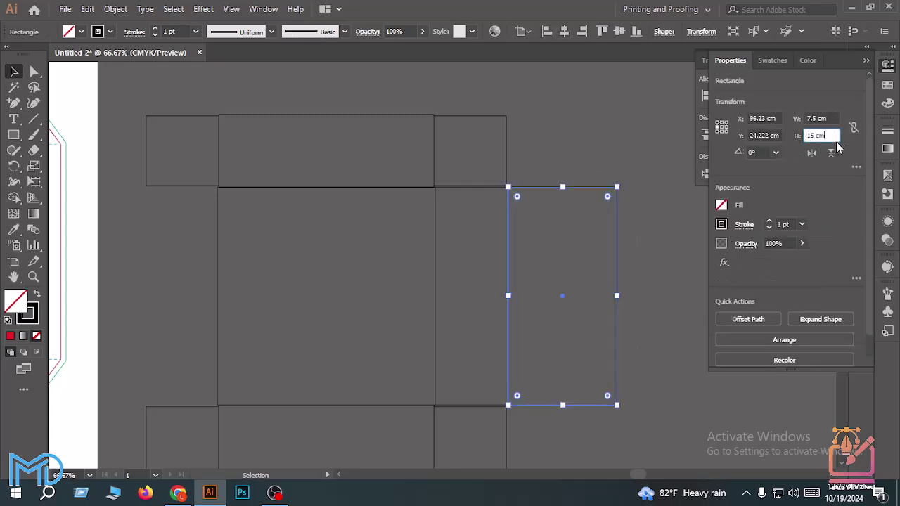
type(".2")
key("Return")
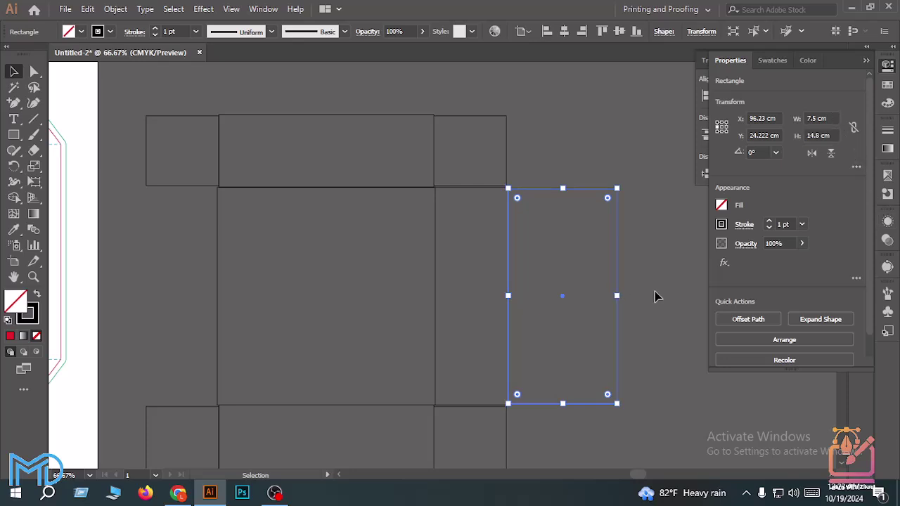
left_click(653, 290)
Copy the outer right panel straight up, flush onto its own top edge
scroll(653, 295, "down", 2)
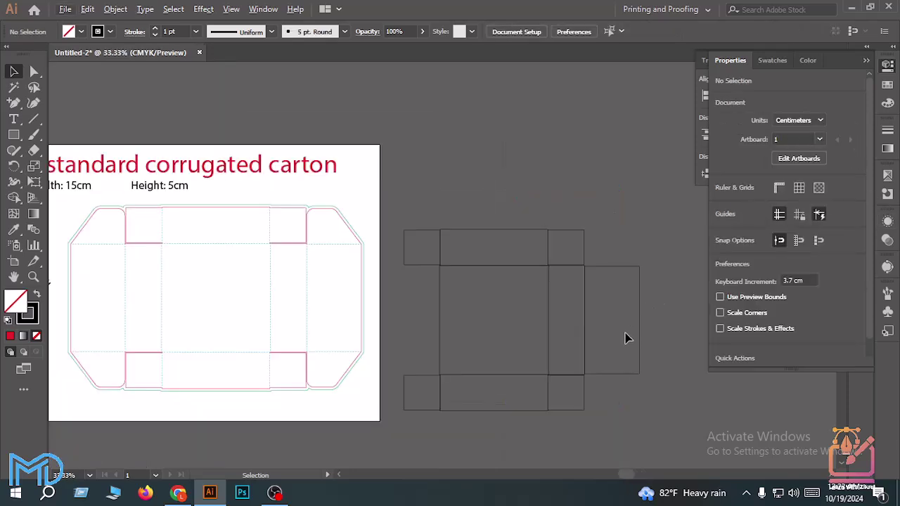
scroll(623, 332, "up", 1)
left_click_drag(620, 409, 620, 249)
scroll(620, 249, "up", 2)
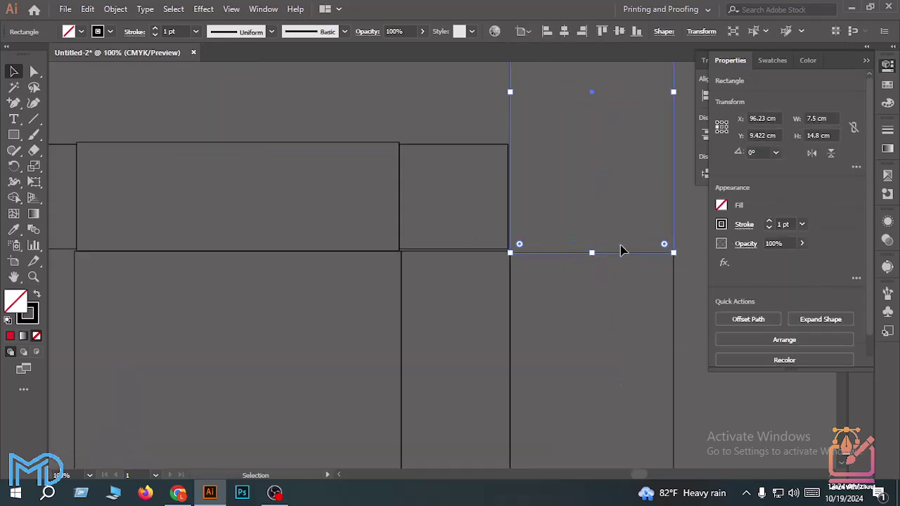
Set the transform reference point to bottom center and undo the upward copy of the outer panel
left_click(722, 132)
scroll(667, 169, "down", 2)
scroll(770, 156, "up", 1)
key("ctrl+z")
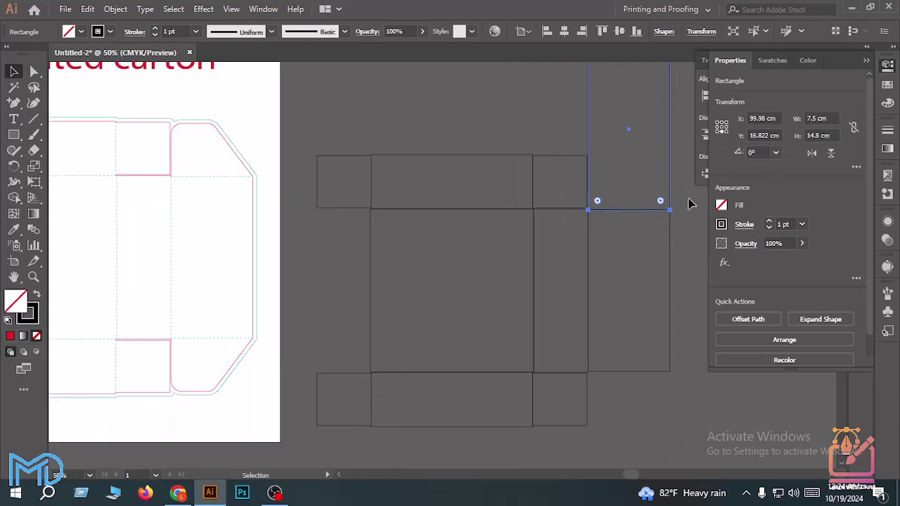
left_click(684, 218)
scroll(676, 217, "up", 3)
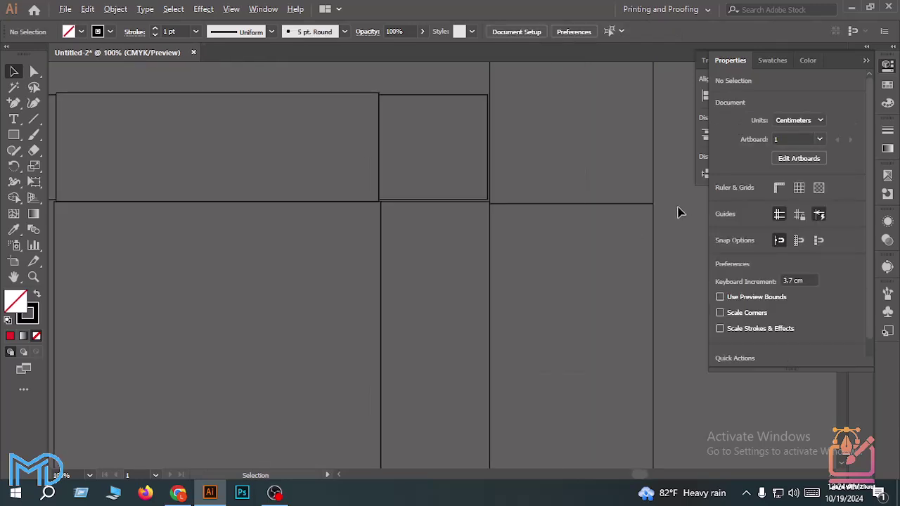
Copy the outer right panel 0 cm horizontally and -14.8 cm vertically with the Move command
left_click(640, 218)
scroll(643, 206, "down", 2)
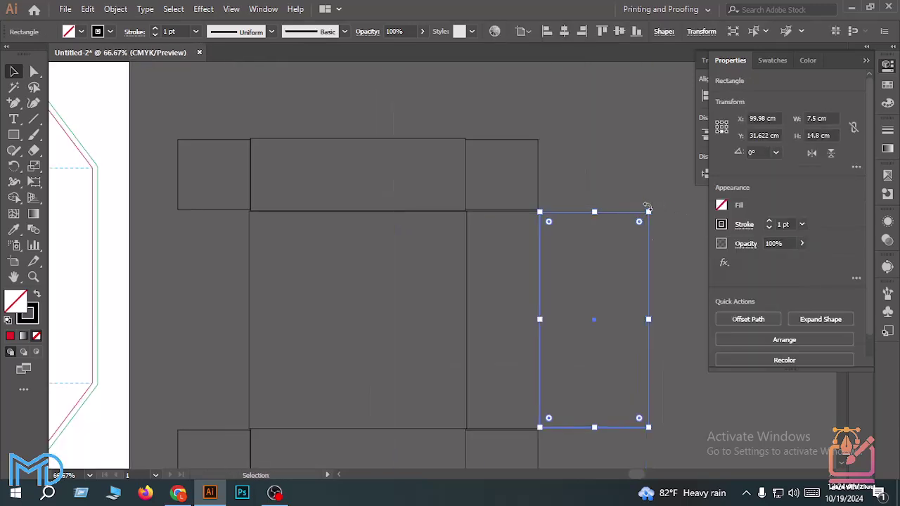
key("Return")
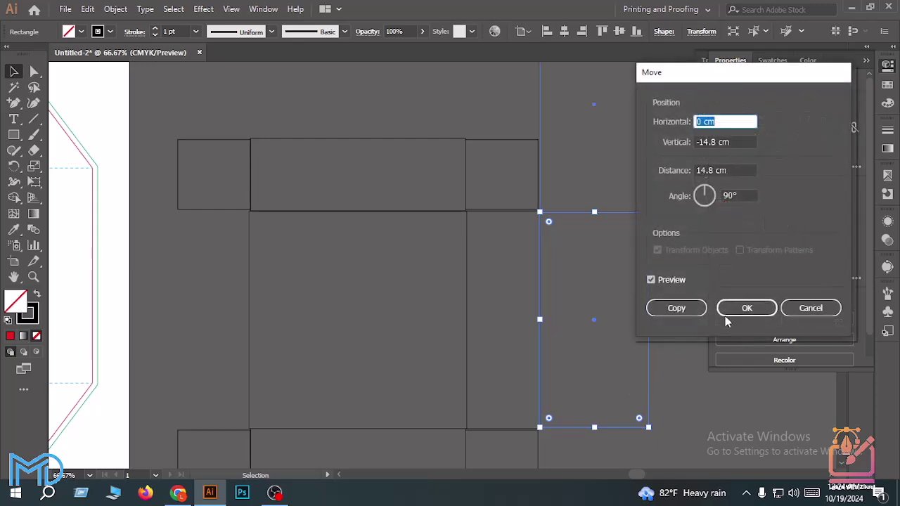
key("Tab")
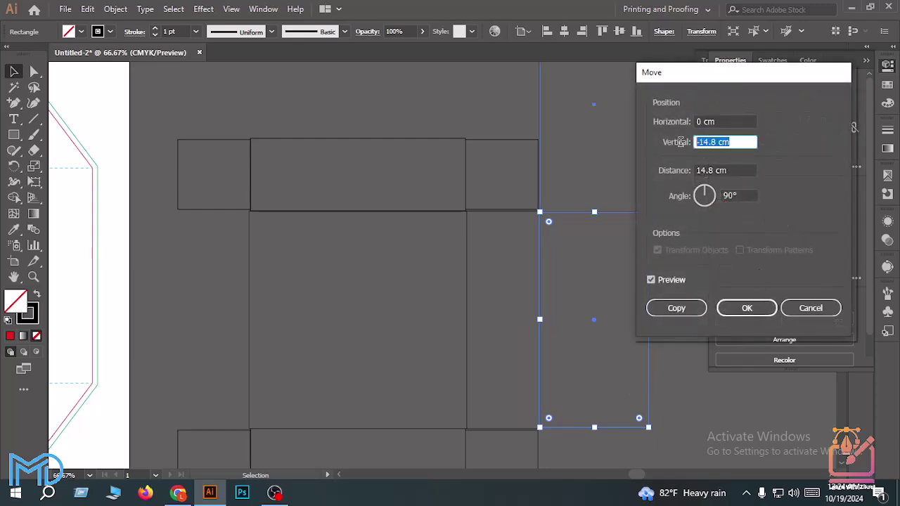
left_click(719, 141)
left_click(677, 308)
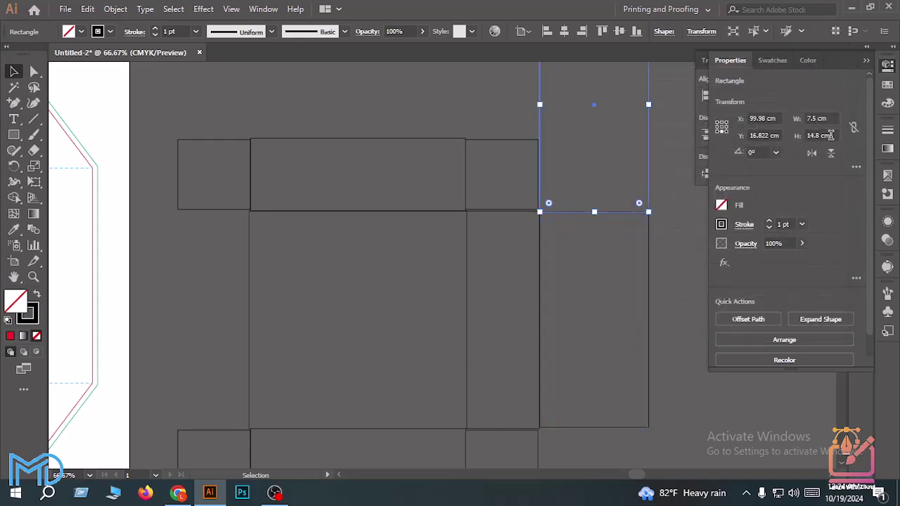
Set the height of the copy above the outer right panel to 4.9 cm, keeping its bottom edge fixed
left_click(828, 135)
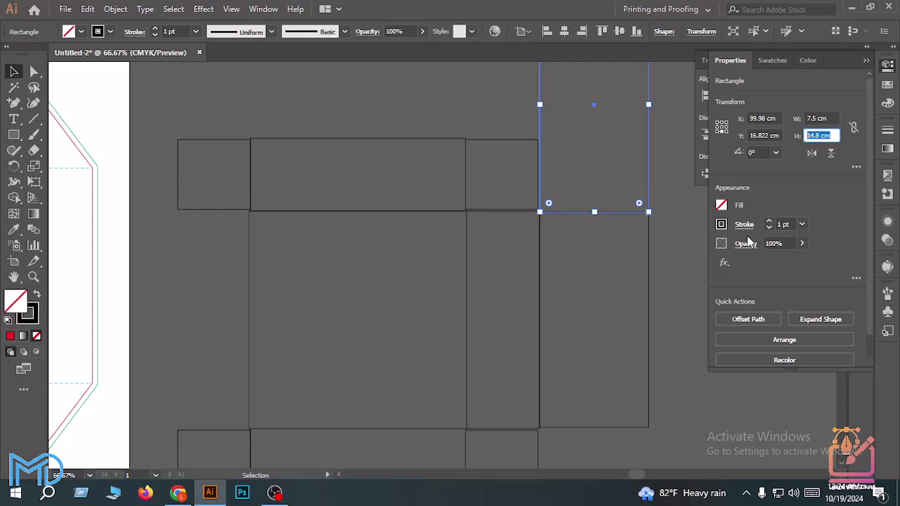
type("4.9")
key("Return")
left_click(664, 237)
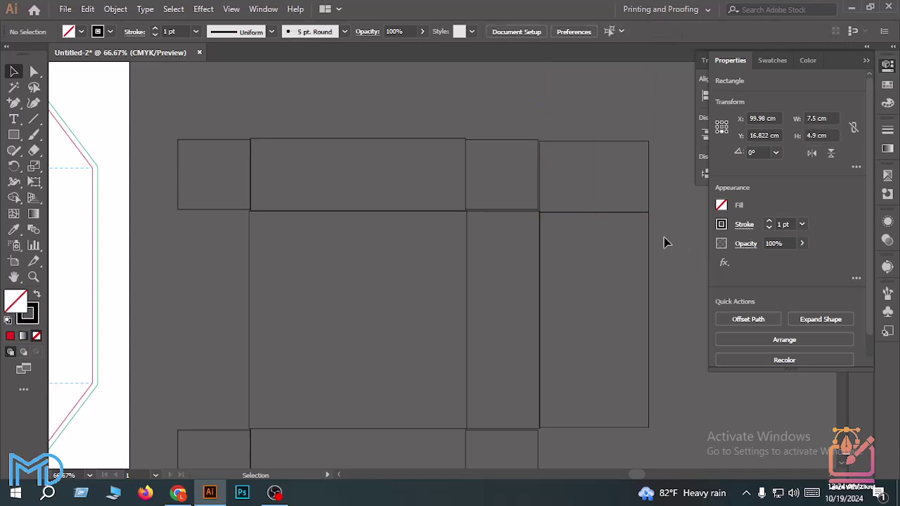
Shift the top right anchor point of the flap above the outer right panel 3.7 cm to the left
scroll(646, 161, "up", 2)
key("a")
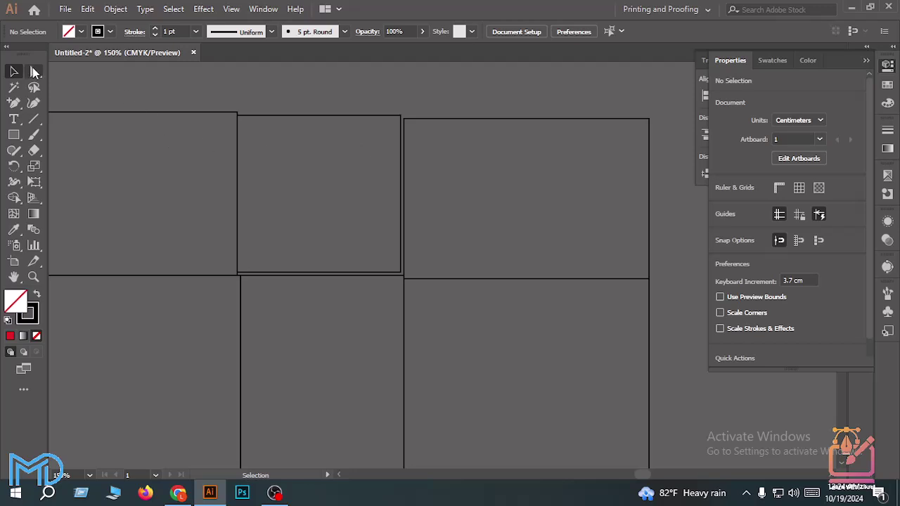
left_click(572, 32)
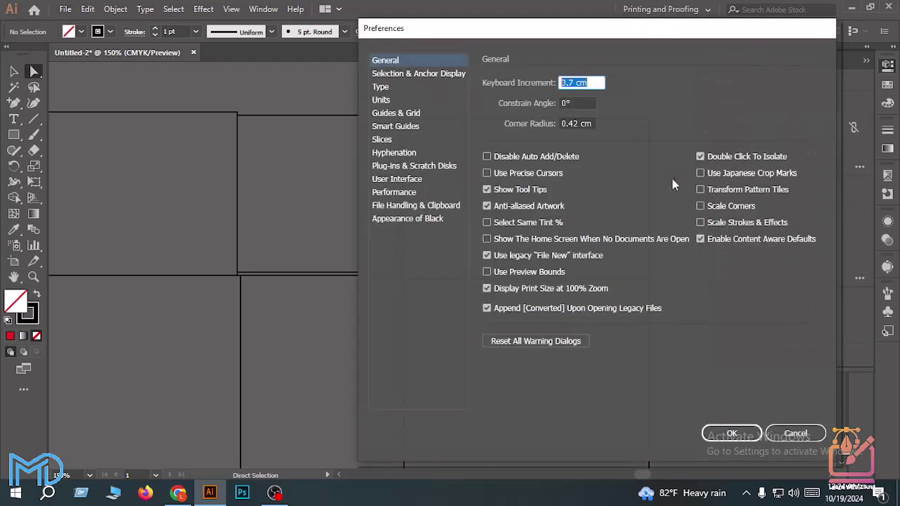
left_click(751, 433)
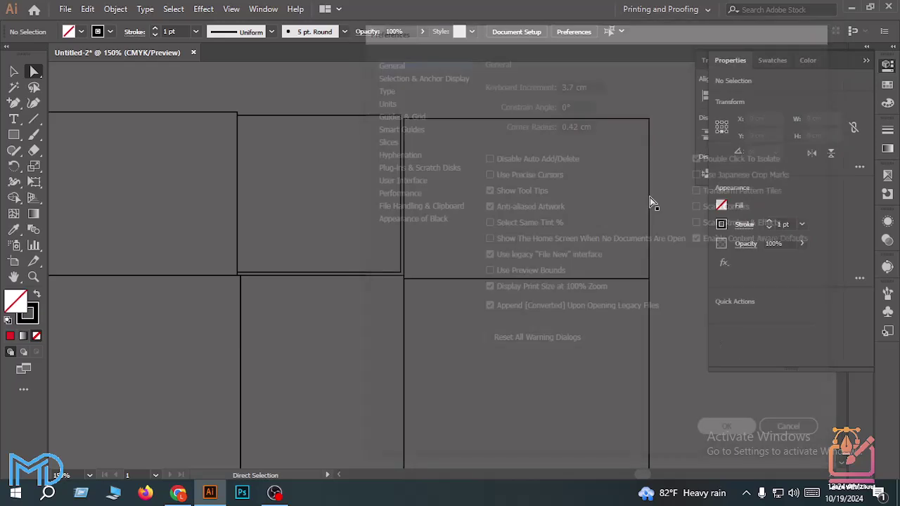
left_click(648, 120)
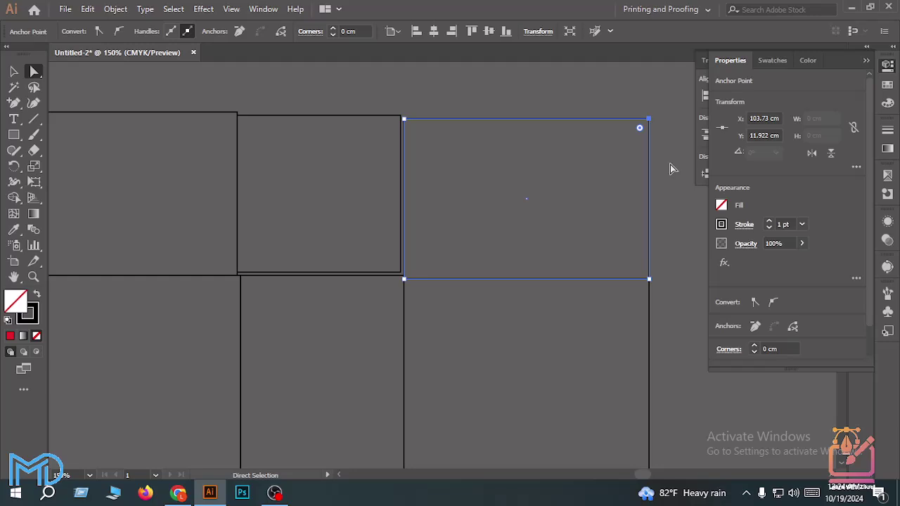
key("Left")
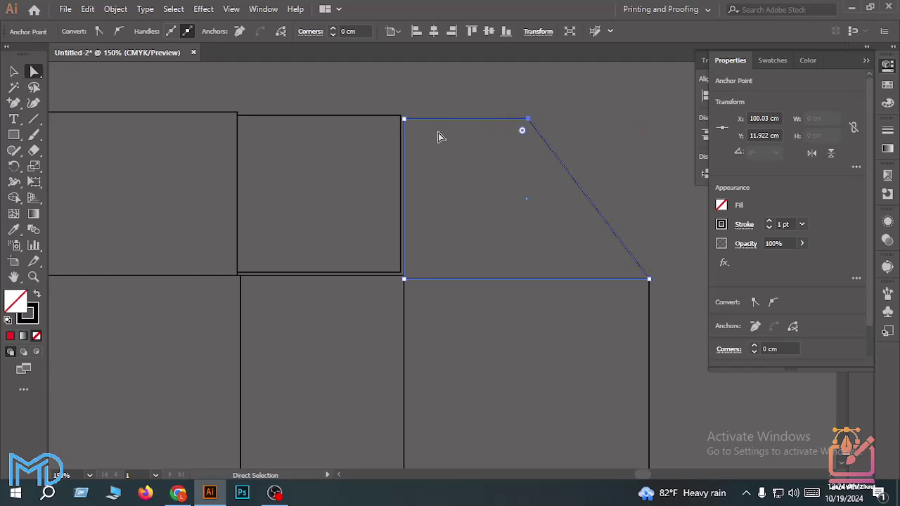
Round both top corners of the slanted flap above the outer right panel with a 1 cm corner radius
left_click(404, 119, "shift")
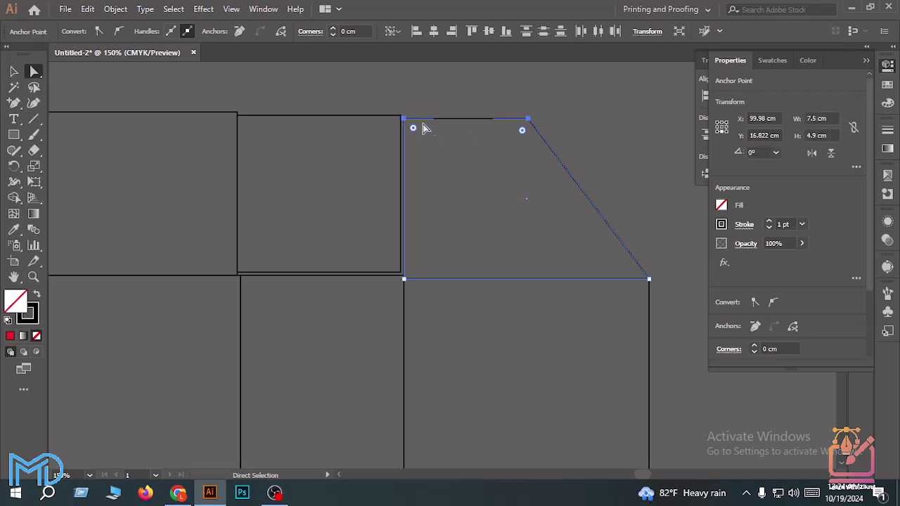
left_click(367, 32)
type("1")
key("Return")
left_click(568, 145)
scroll(566, 150, "down", 1)
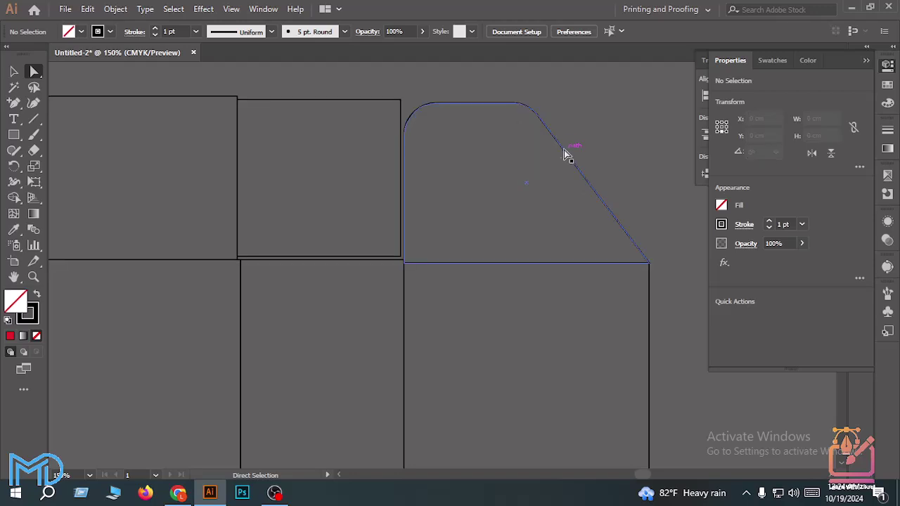
Create a reflected copy of the slanted flap across the horizontal axis
key("ctrl+minus")
key("ctrl+minus")
left_click(13, 71)
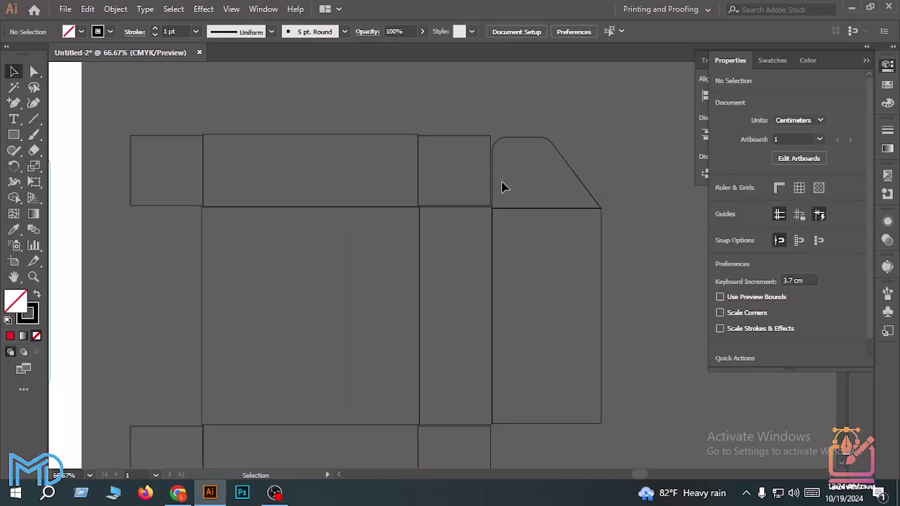
left_click(576, 177)
right_click(576, 177)
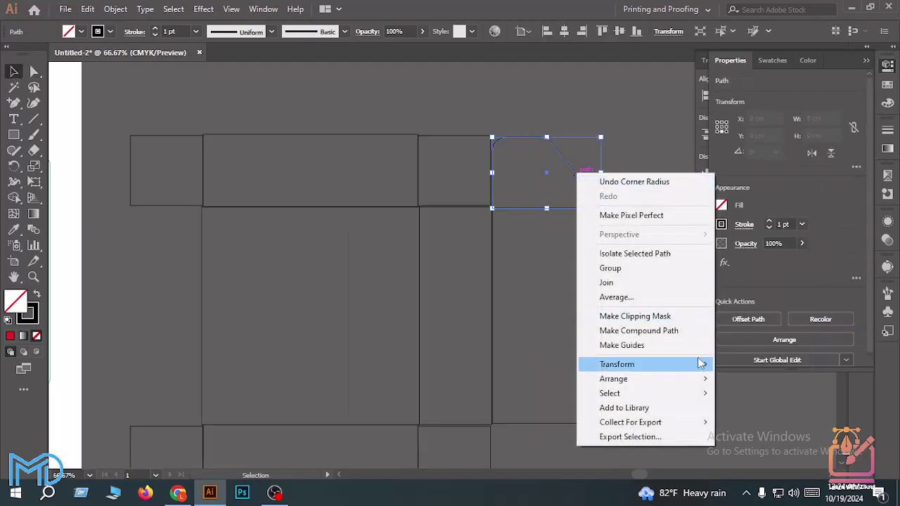
mouse_move(700, 364)
left_click(772, 412)
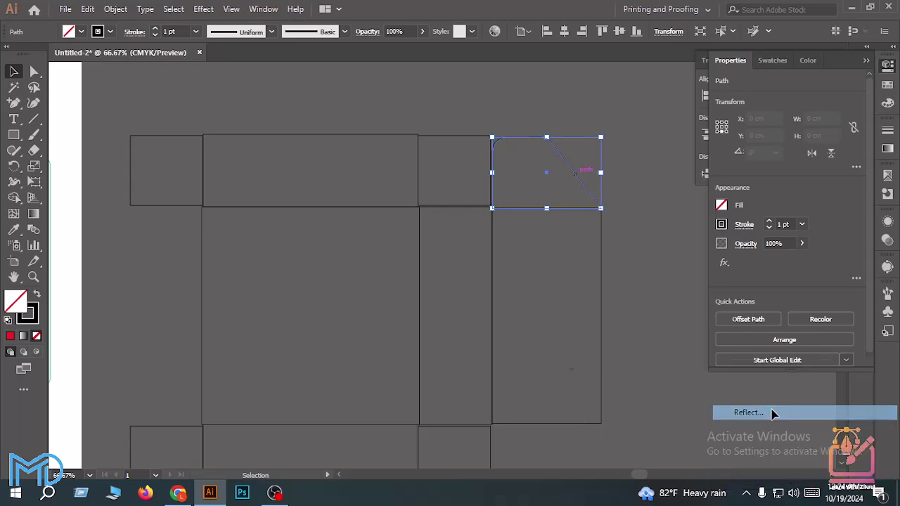
left_click(618, 180)
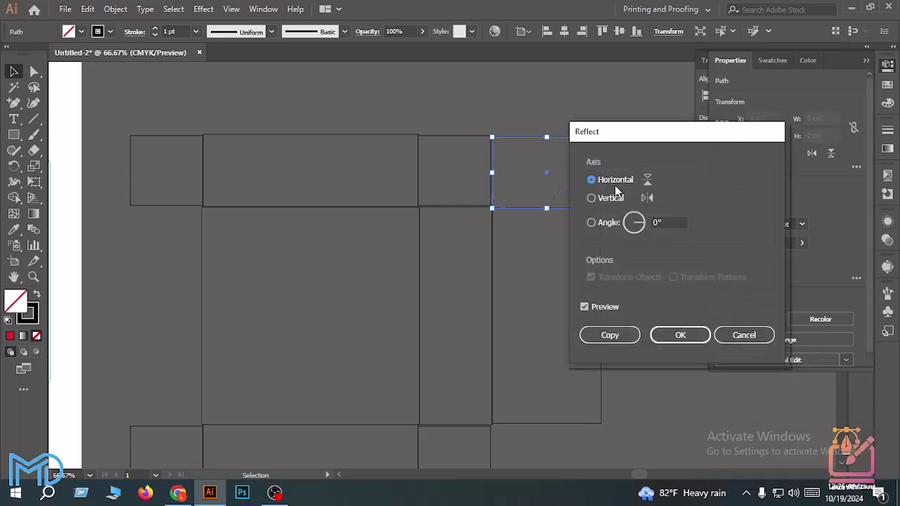
left_click(608, 335)
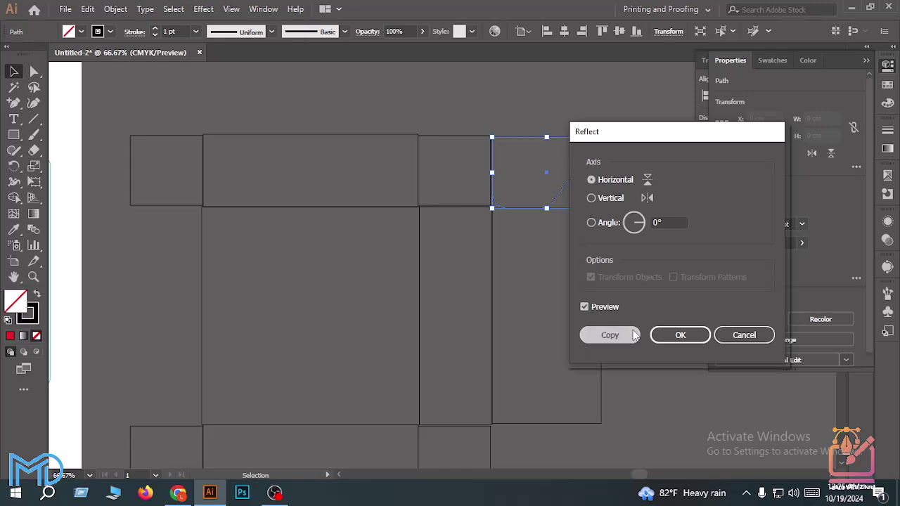
Measure the combined height of the reflected flap and the outer right panel
left_click(602, 343, "shift")
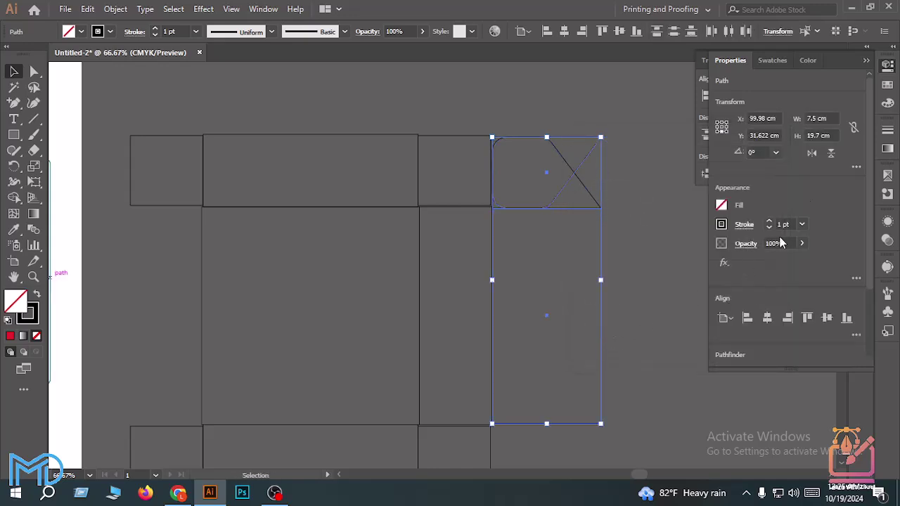
left_click(834, 133)
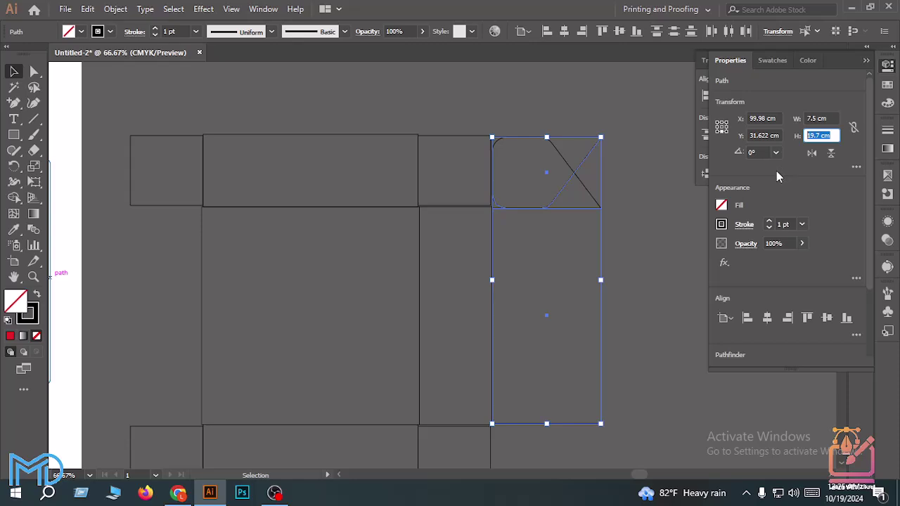
left_click(651, 269)
Move the reflected flap 0 cm horizontally and 19.7 cm vertically, onto the bottom edge of the outer right panel
left_click(594, 152)
key("Return")
type("0")
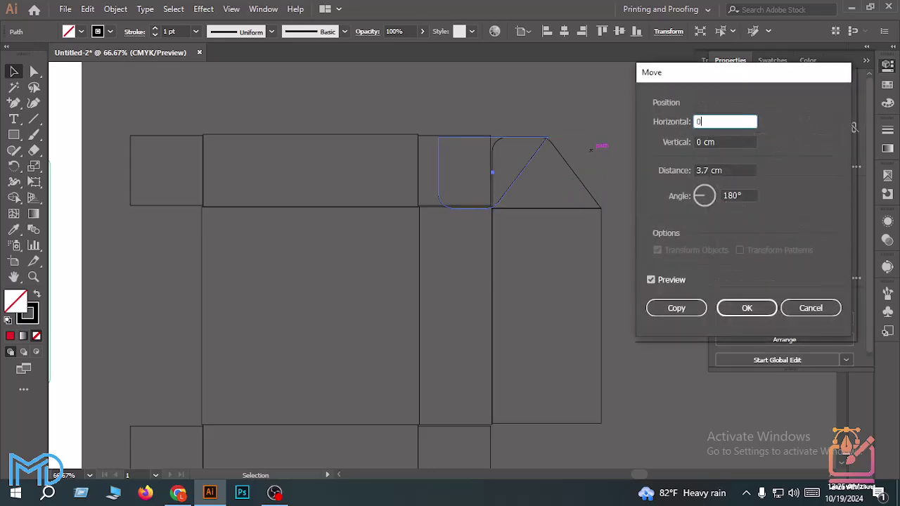
key("Tab")
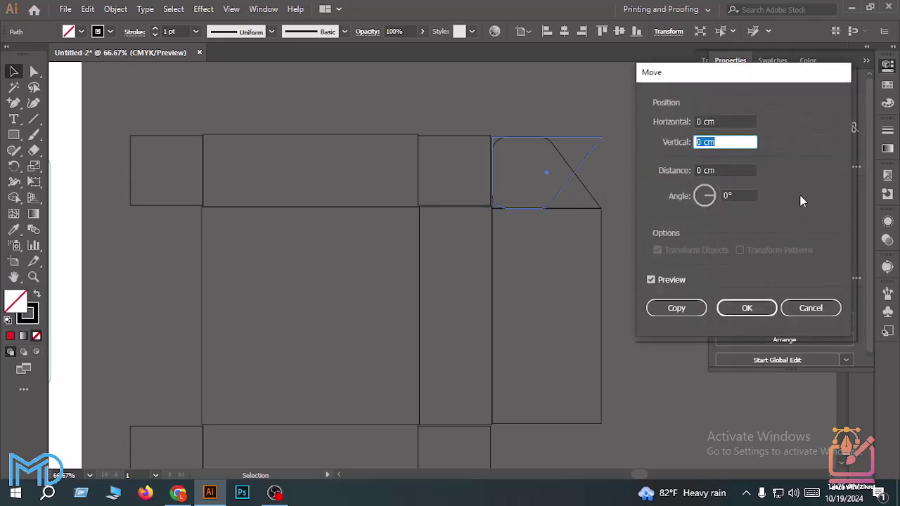
type("19.7")
left_click(738, 122)
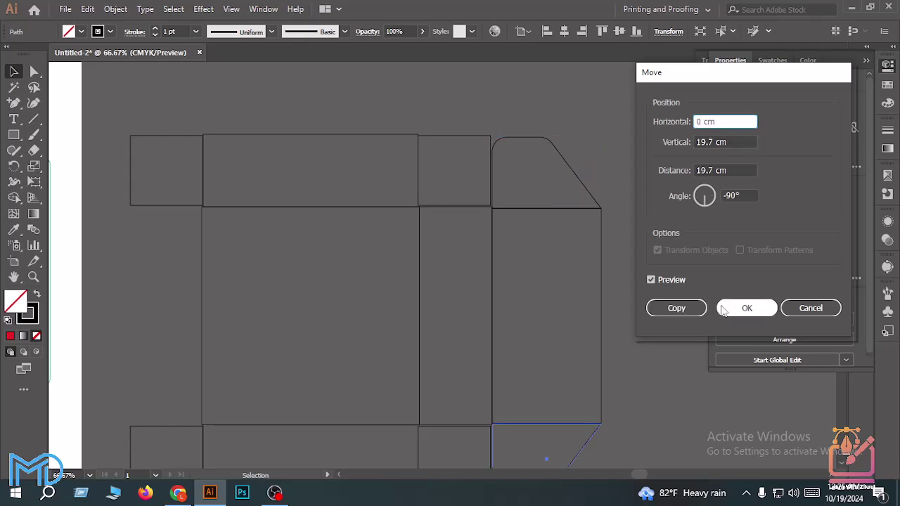
left_click(747, 308)
scroll(643, 342, "down", 2)
left_click(647, 344)
scroll(647, 337, "down", 1)
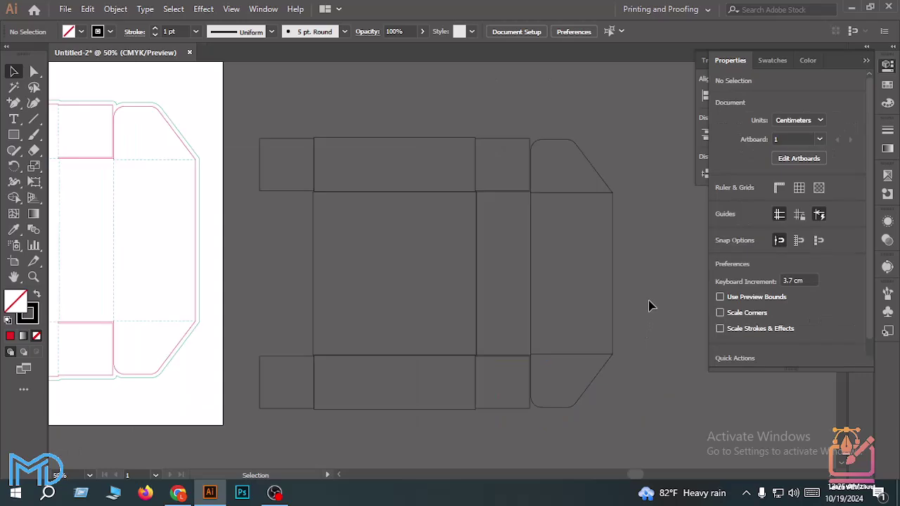
Measure the combined width of the center panel, the right side panel and the outer right panel
left_click_drag(579, 407, 582, 366)
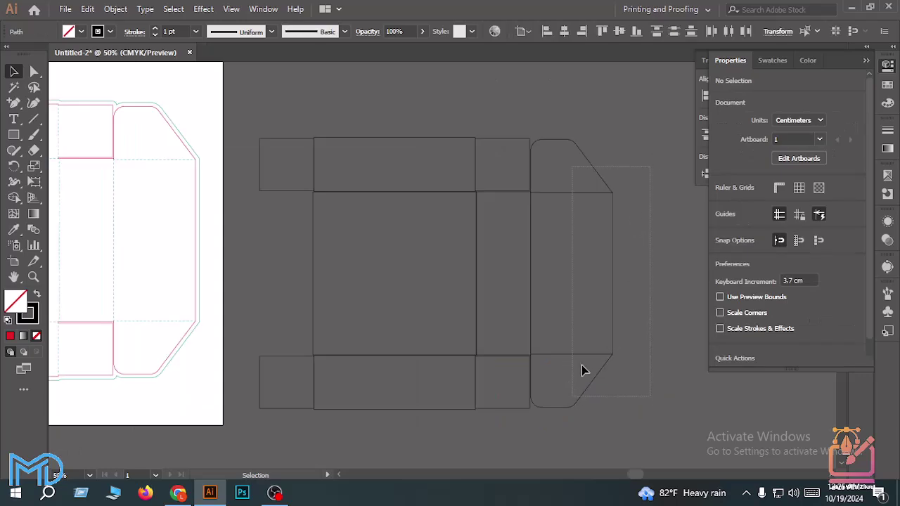
left_click_drag(639, 275, 305, 271)
left_click(834, 118)
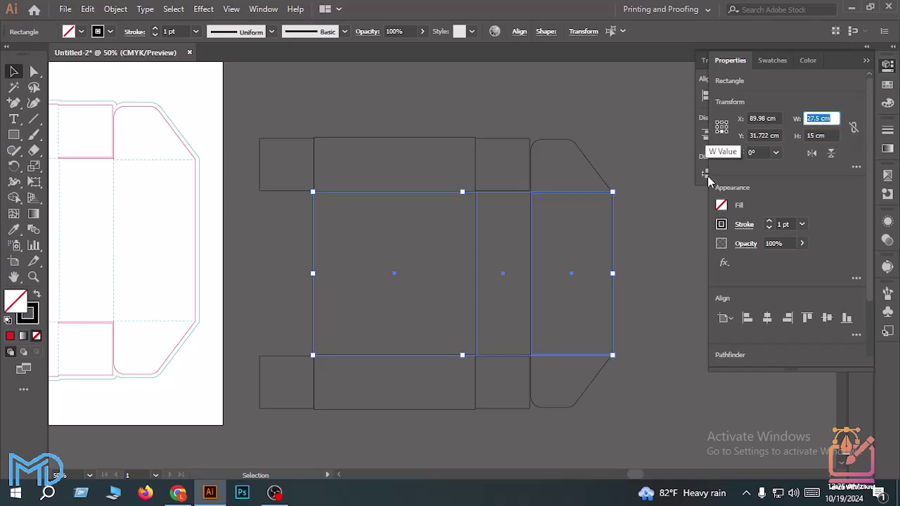
left_click(659, 192)
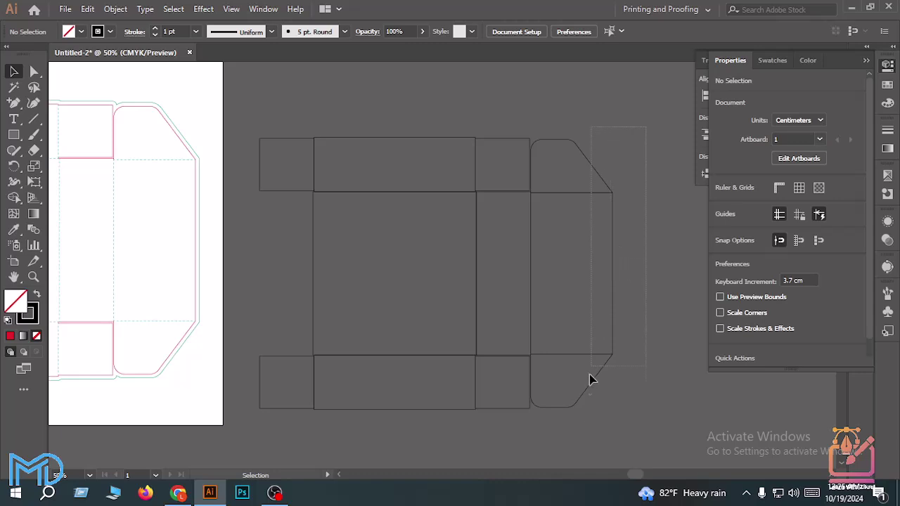
Reflect a copy of the outer right panel, its two slanted flaps and the adjoining side panel across the vertical axis
left_click(565, 356)
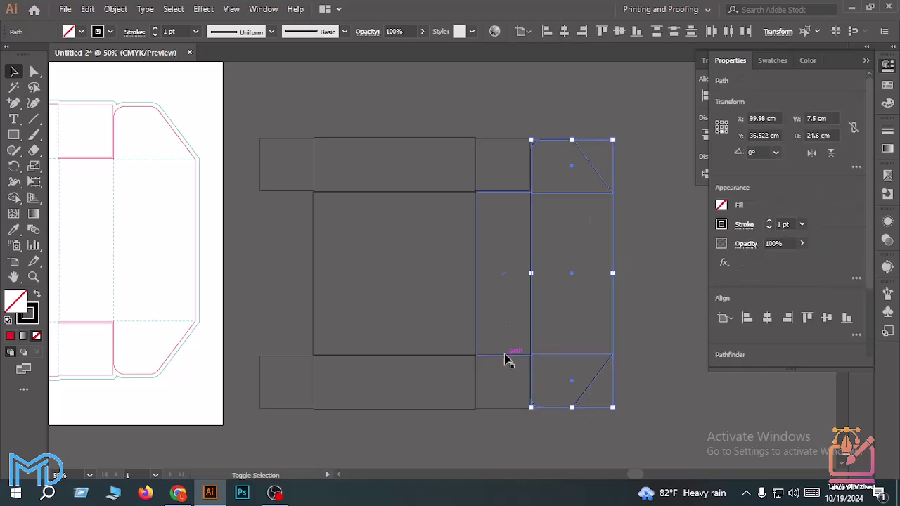
left_click(503, 353, "shift")
right_click(550, 320)
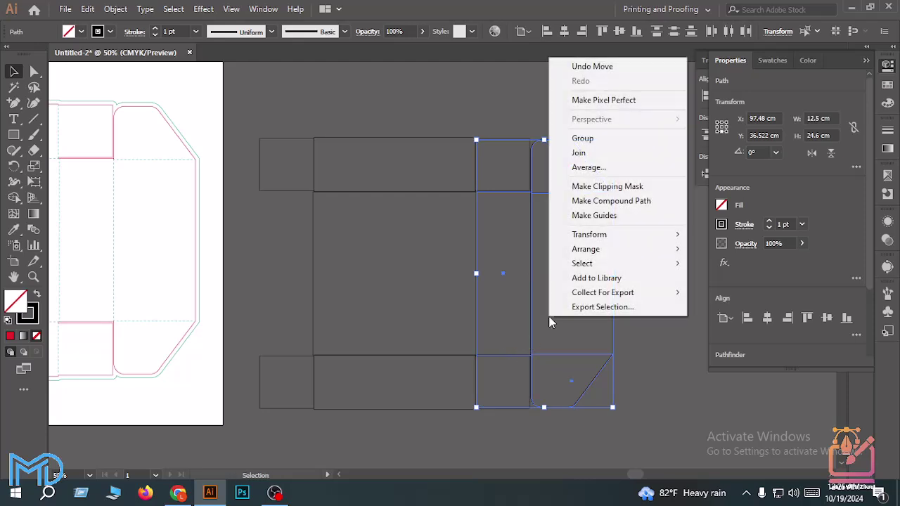
mouse_move(626, 239)
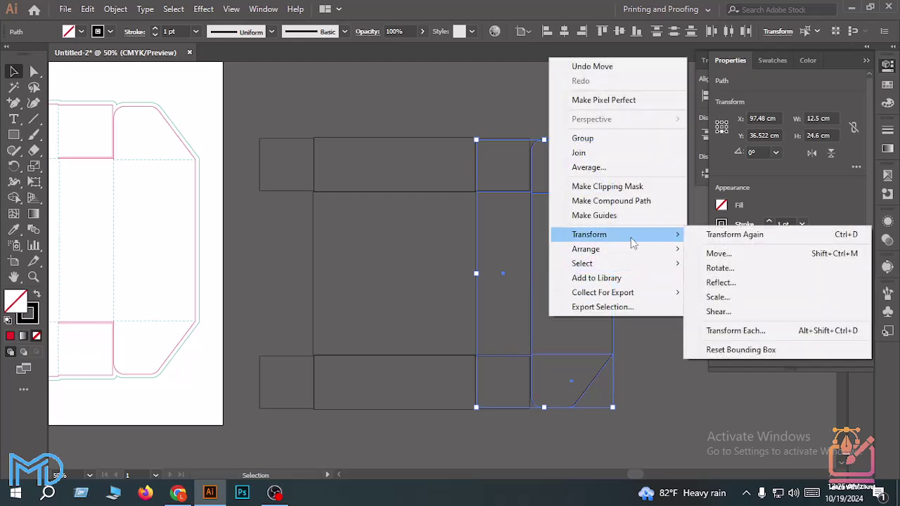
left_click(733, 283)
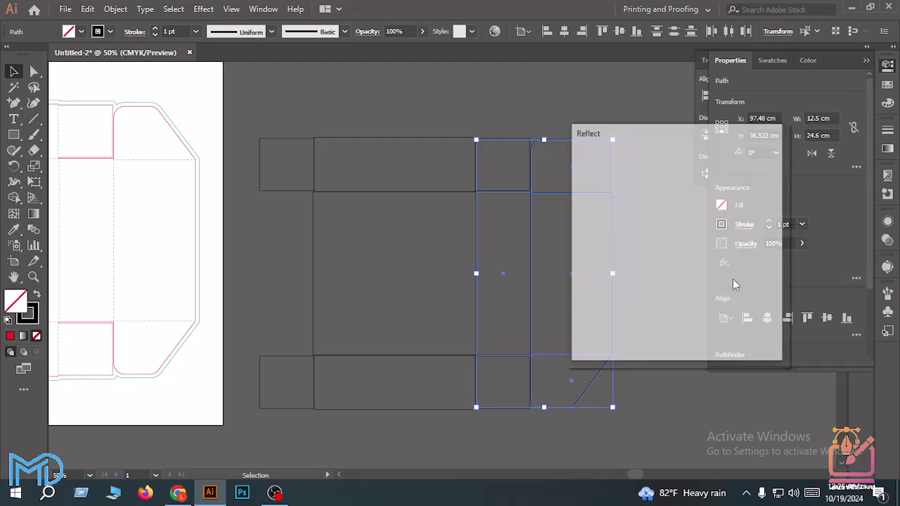
left_click(602, 202)
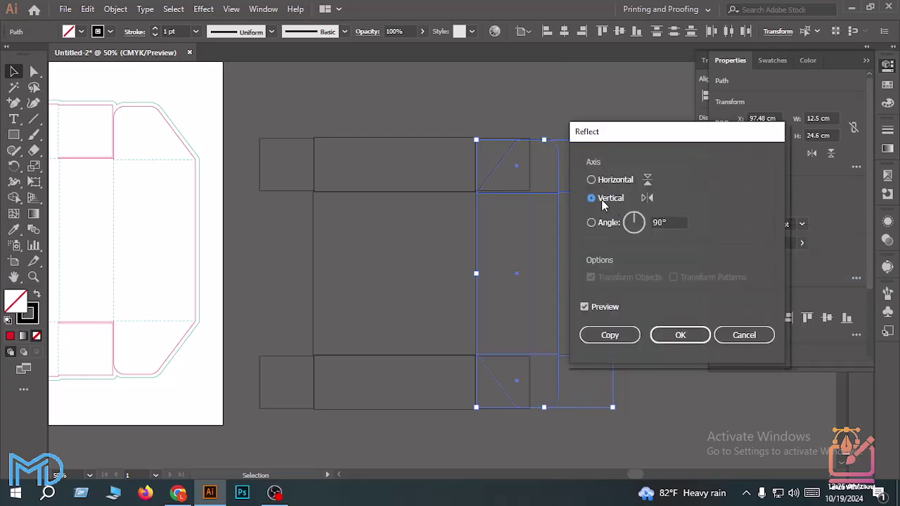
left_click(628, 335)
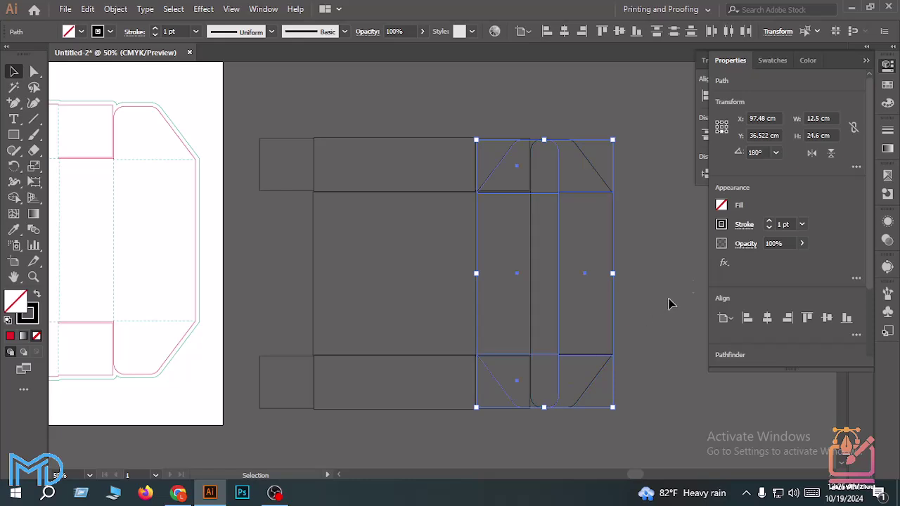
Move the reflected panels and flaps -27.5 cm horizontally and 0 cm vertically, against the left edge of the center panel
key("Return")
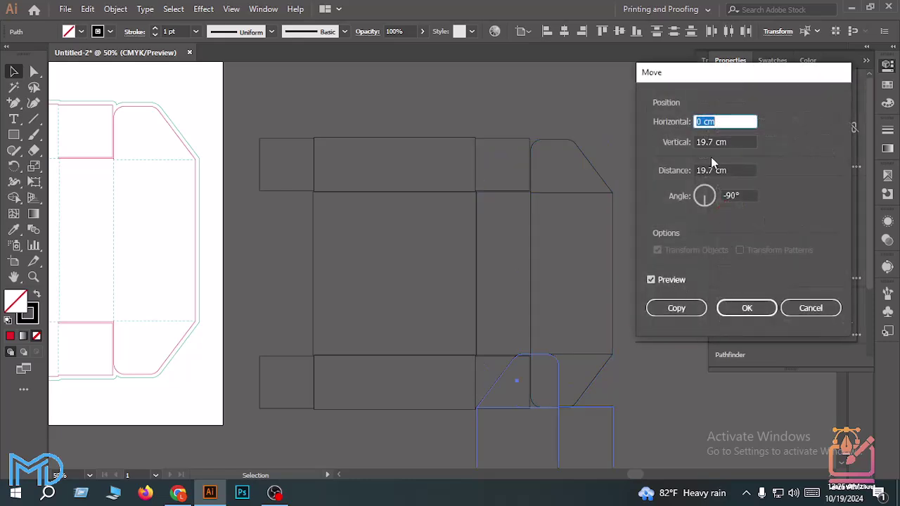
left_click(728, 142)
type("0")
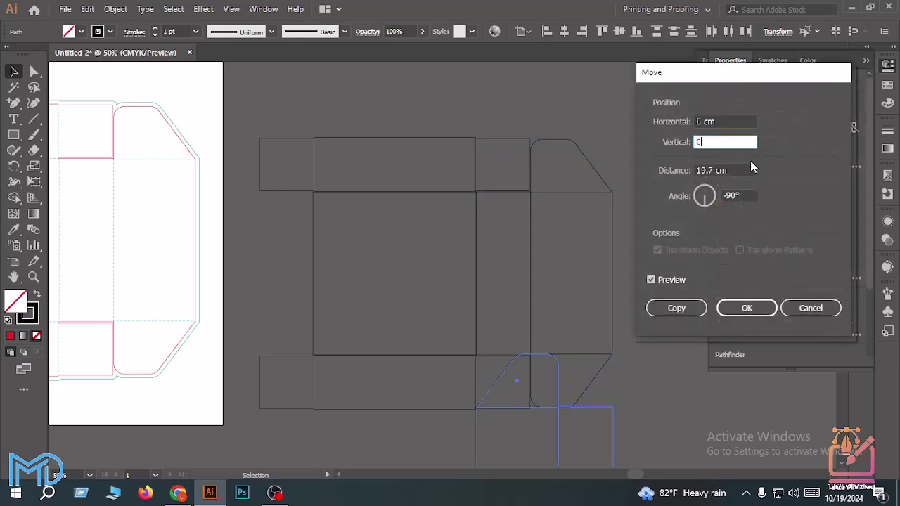
left_click(728, 122)
type("-")
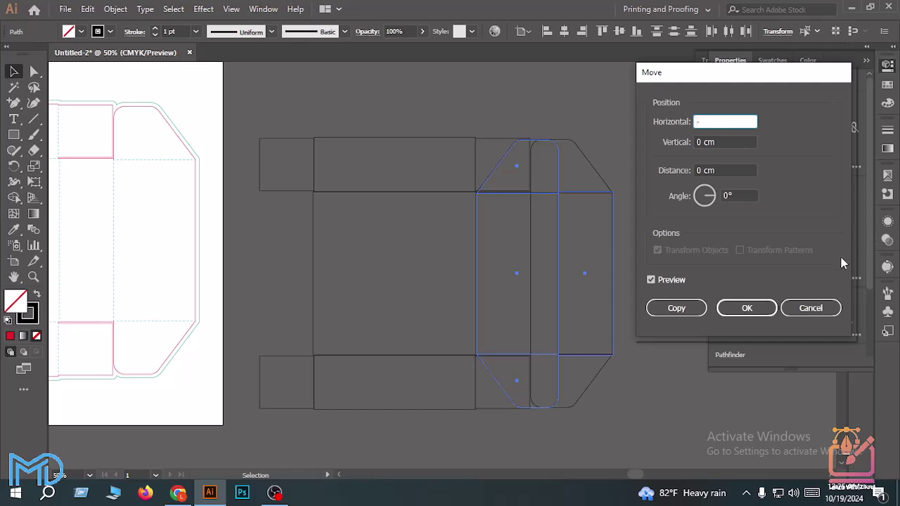
type("27.5 cm")
left_click(738, 138)
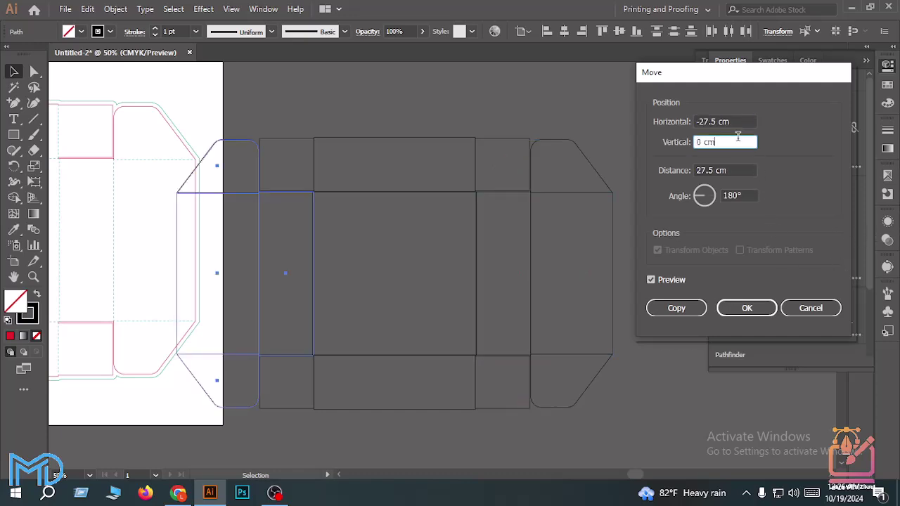
left_click(747, 307)
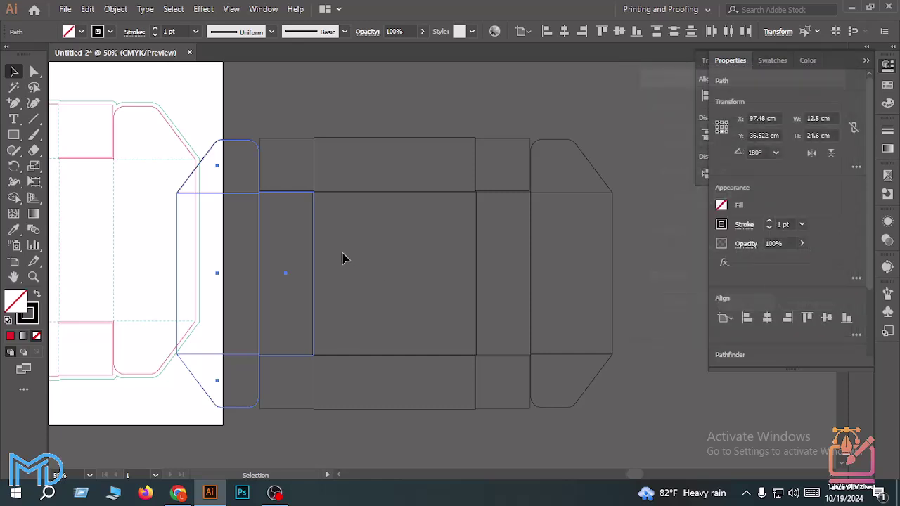
scroll(344, 257, "up", 2)
left_click(326, 223)
scroll(327, 224, "down", 2)
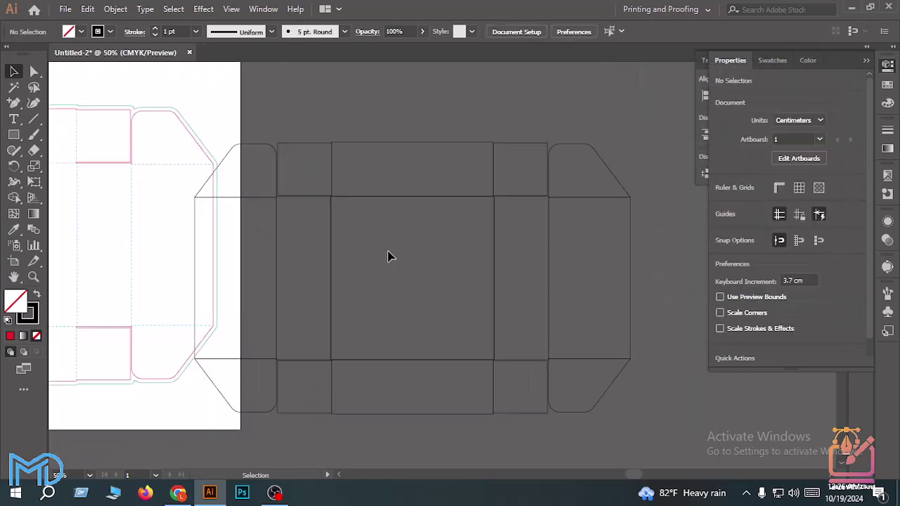
Select the whole new dieline and move it about 6 cm to the right, clear of the artboard
left_click_drag(241, 127, 636, 434)
scroll(582, 375, "down", 1)
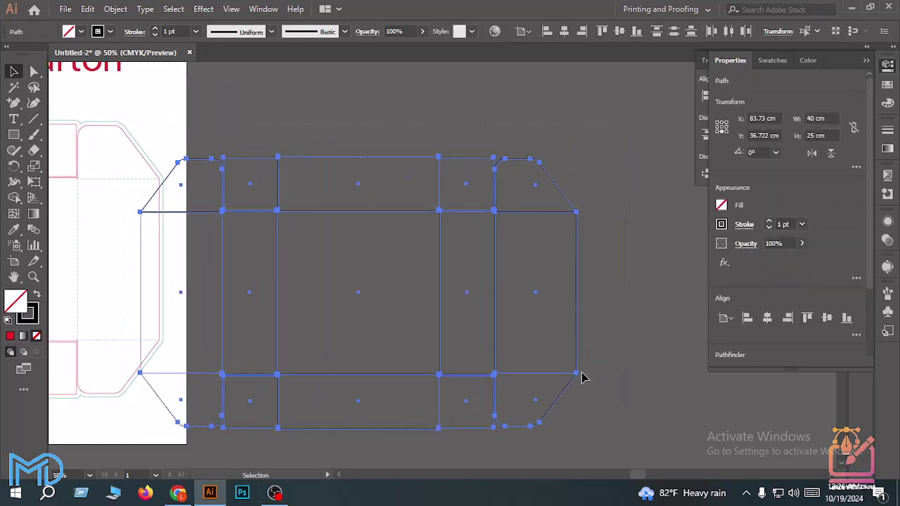
left_click_drag(410, 368, 457, 365)
scroll(494, 366, "up", 1)
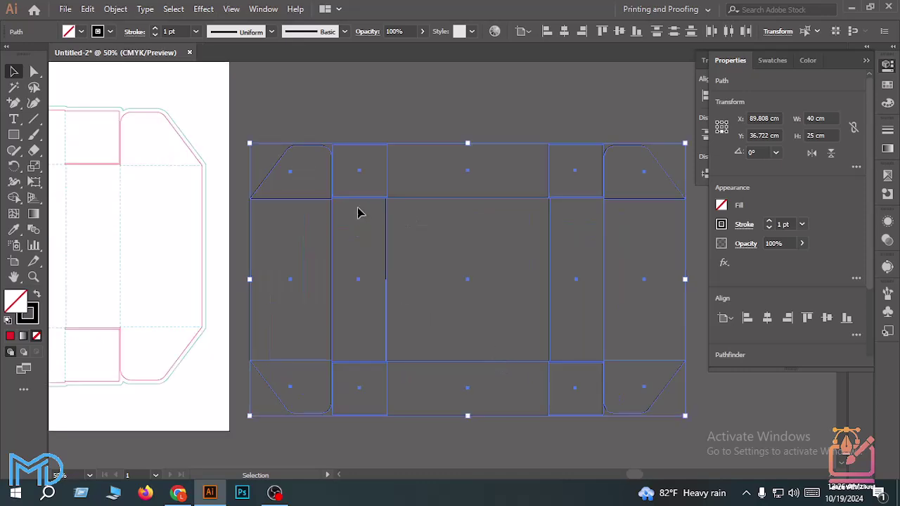
Convert all panels and flaps of the new dieline into separate line segments with the Pathfinder Outline operation
left_click(318, 134)
scroll(344, 179, "up", 1)
left_click_drag(252, 163, 663, 438)
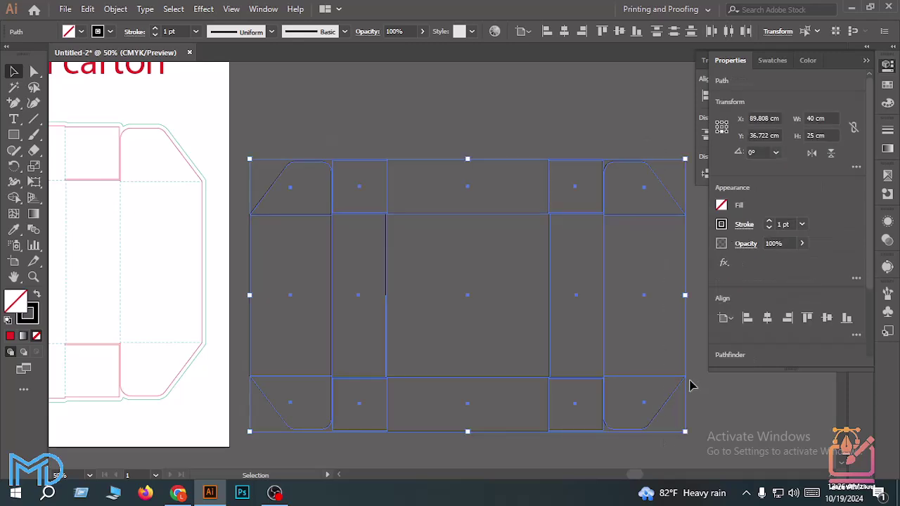
left_click(864, 62)
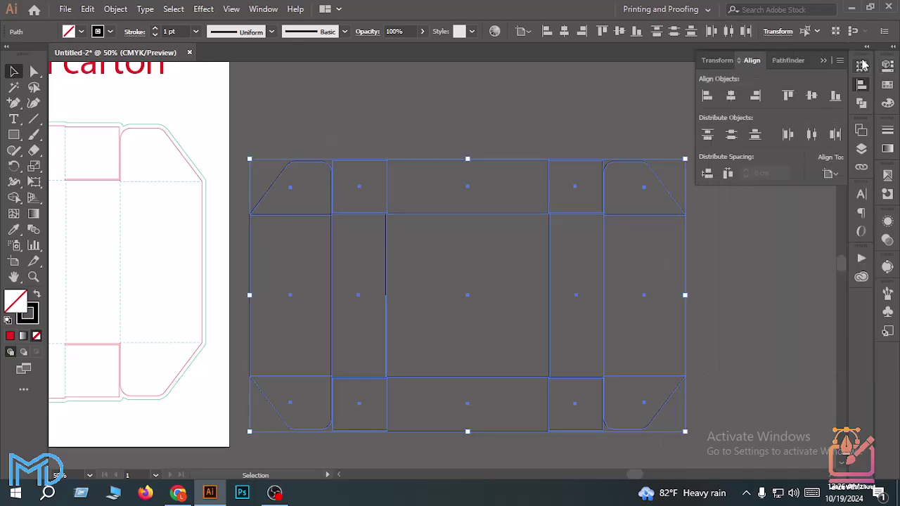
left_click(793, 61)
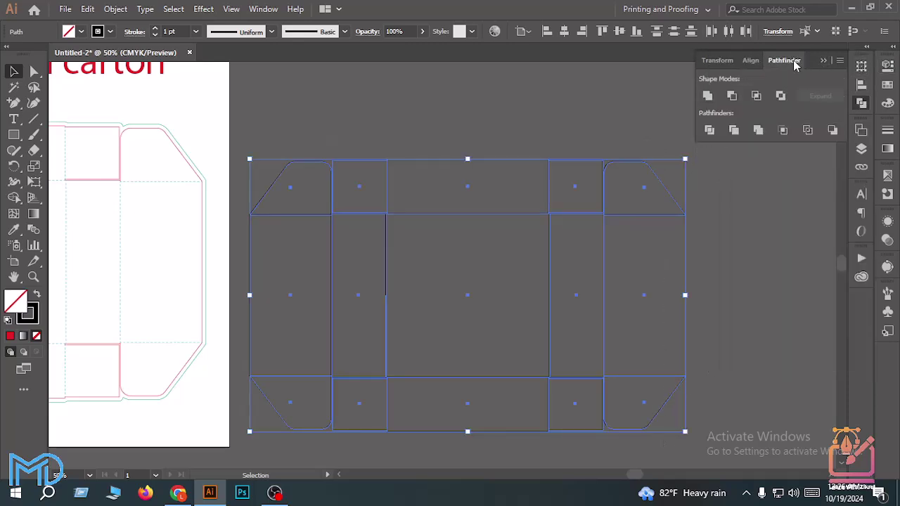
left_click(807, 130)
Give the outlined dieline a red stroke and ungroup its line segments
left_click(109, 32)
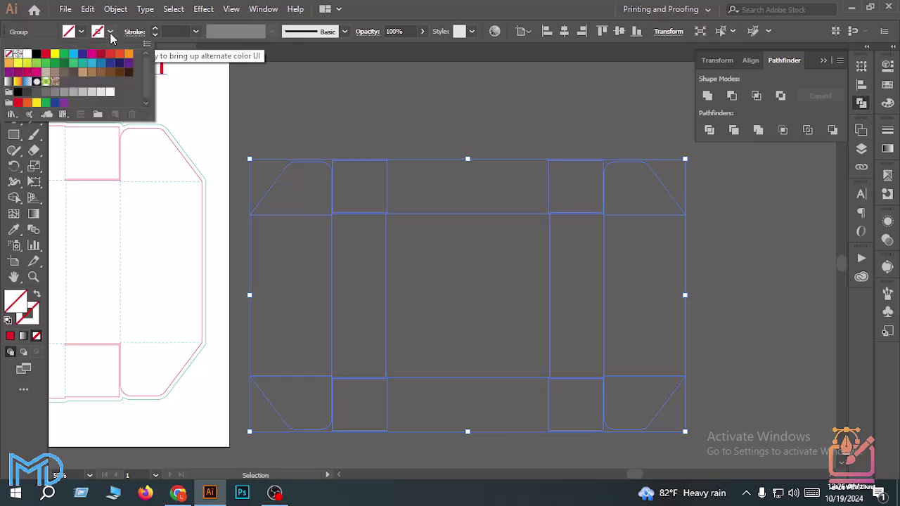
left_click(45, 54)
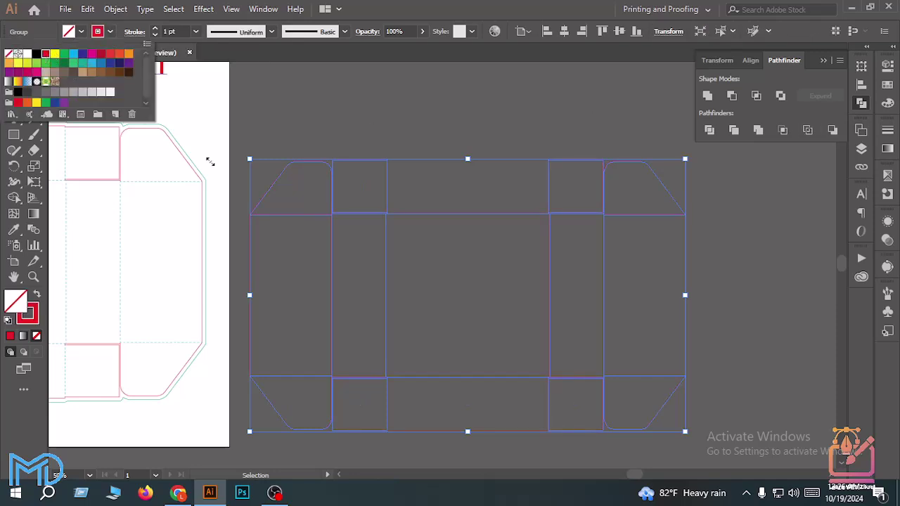
left_click(351, 254)
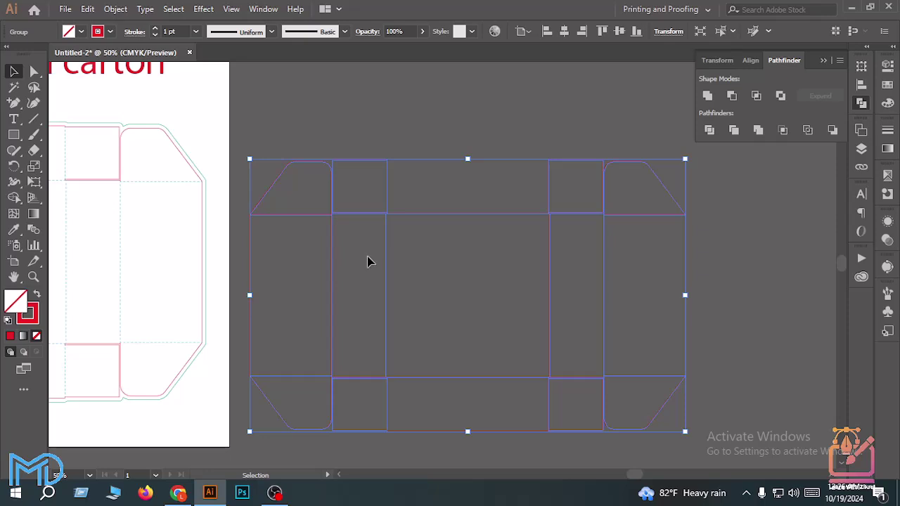
right_click(371, 262)
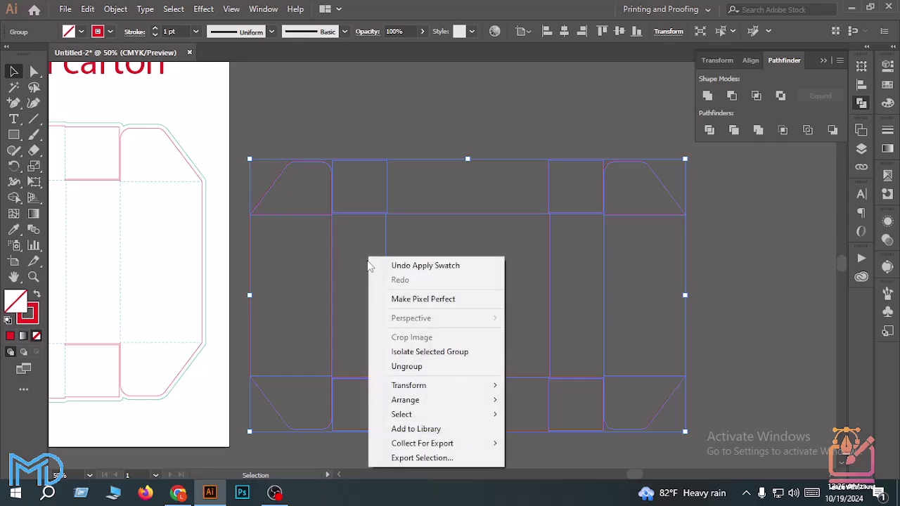
left_click(418, 375)
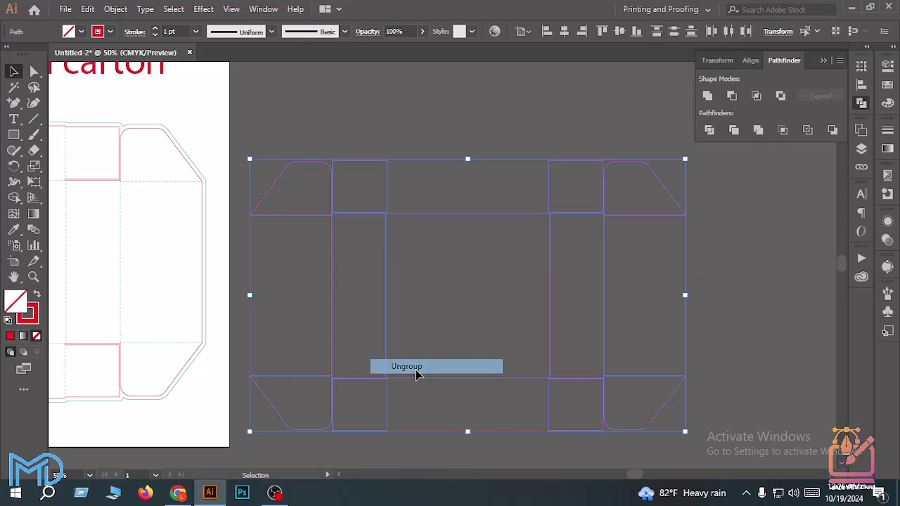
left_click(414, 311)
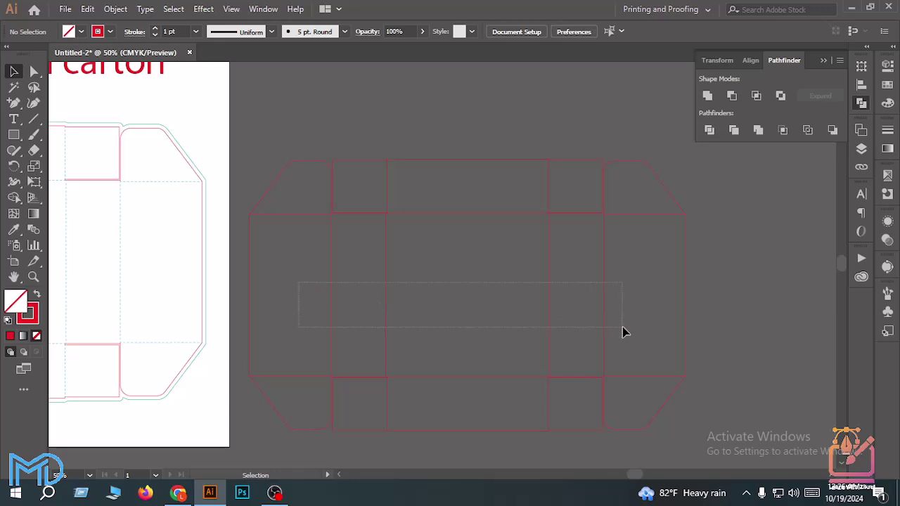
Give the fold lines between the panels and flaps of the new dieline a green dashed stroke
left_click_drag(622, 327, 624, 327)
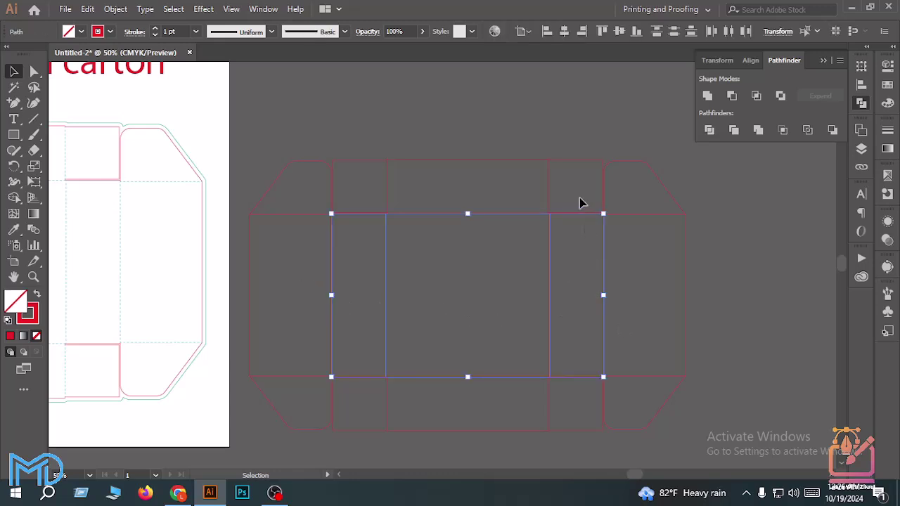
left_click_drag(562, 195, 378, 185)
left_click(447, 212, "shift")
left_click_drag(460, 354, 460, 389)
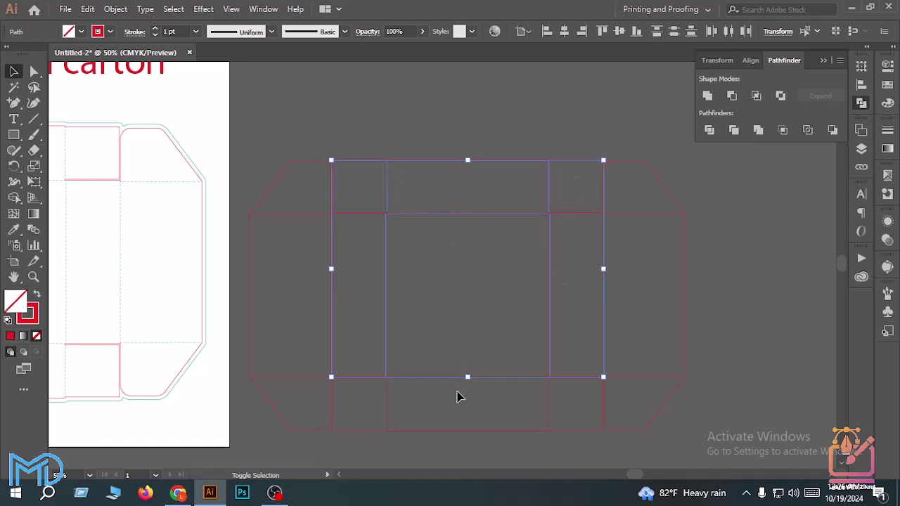
left_click_drag(373, 404, 558, 404)
left_click_drag(645, 205, 636, 396)
left_click_drag(289, 204, 305, 403)
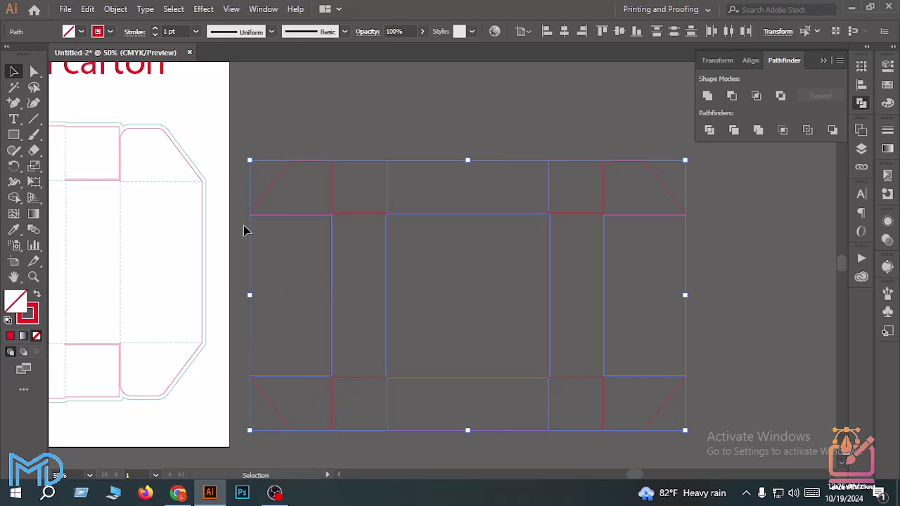
left_click(110, 32)
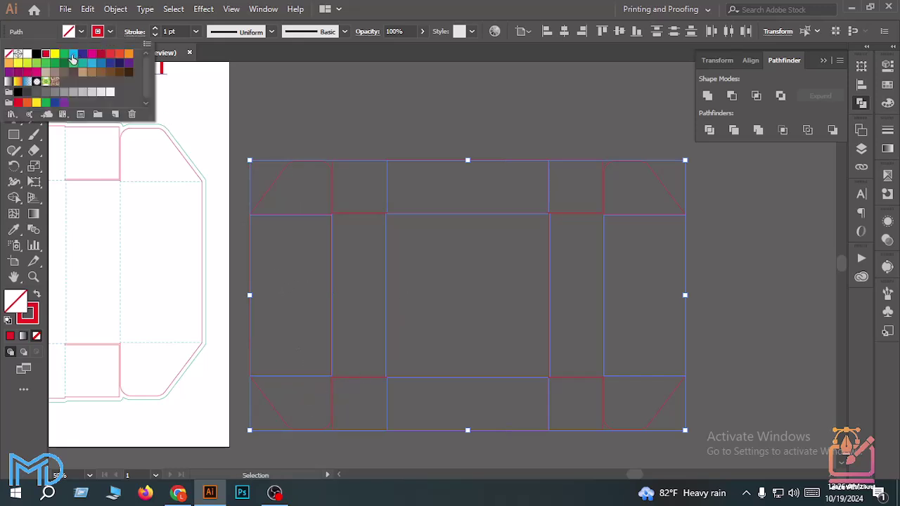
left_click(64, 54)
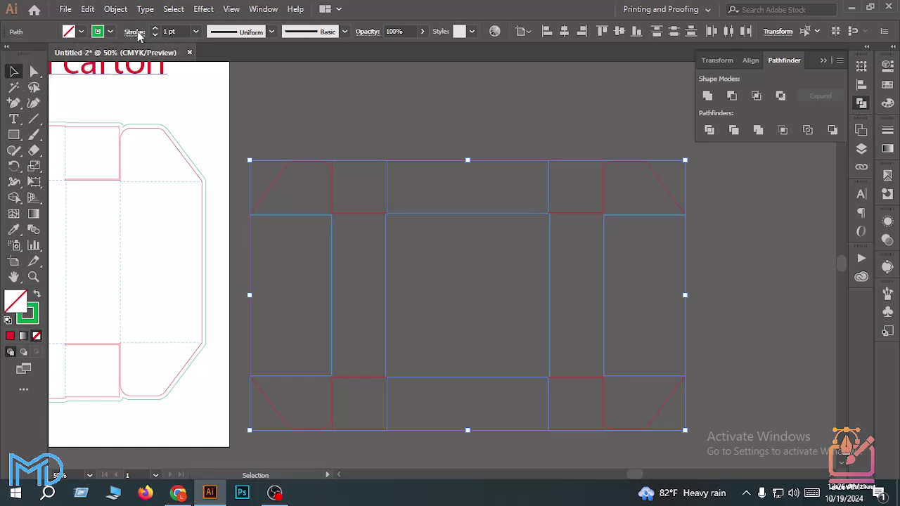
left_click(136, 32)
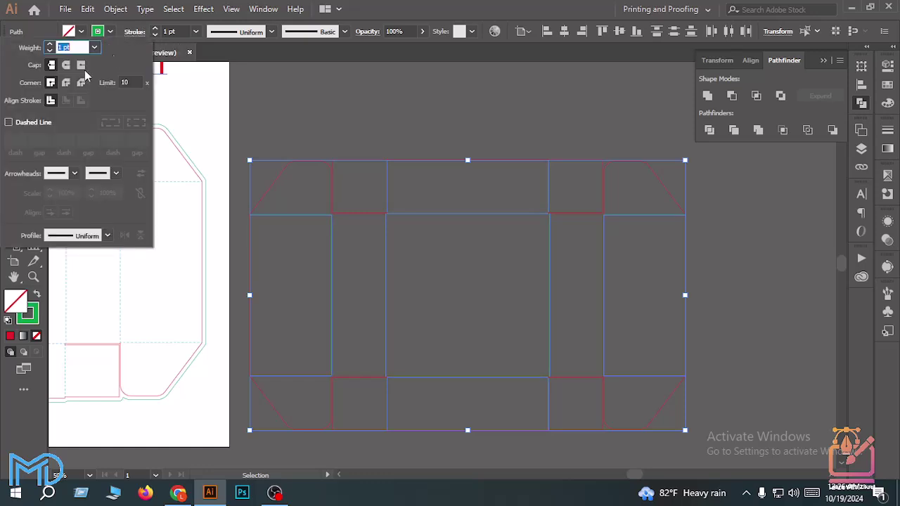
left_click(20, 121)
key("Return")
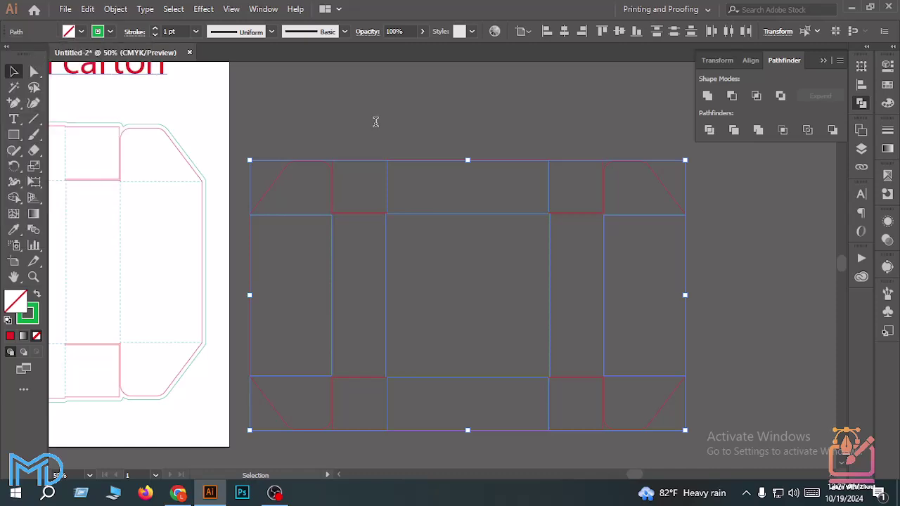
left_click(383, 138)
Select the new dieline's cut and fold lines and raise their stroke weight to 20 pt
scroll(417, 271, "down", 2)
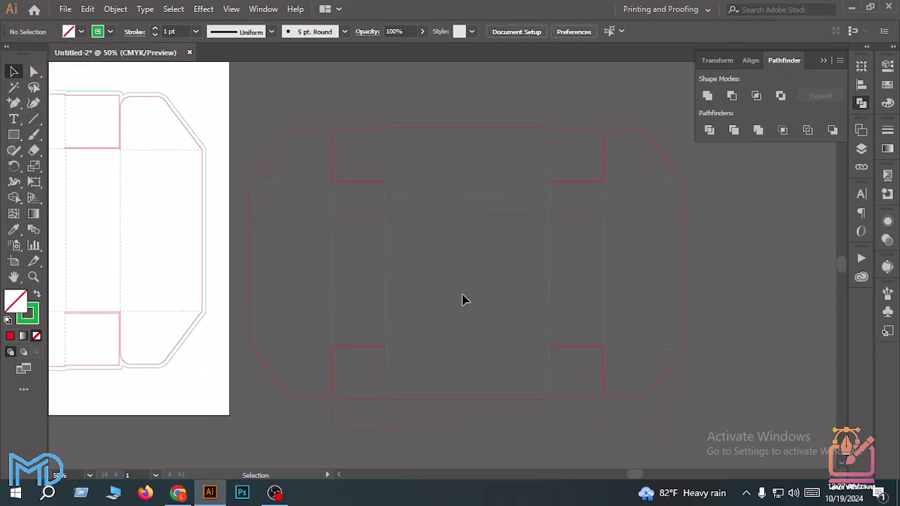
scroll(689, 358, "down", 1)
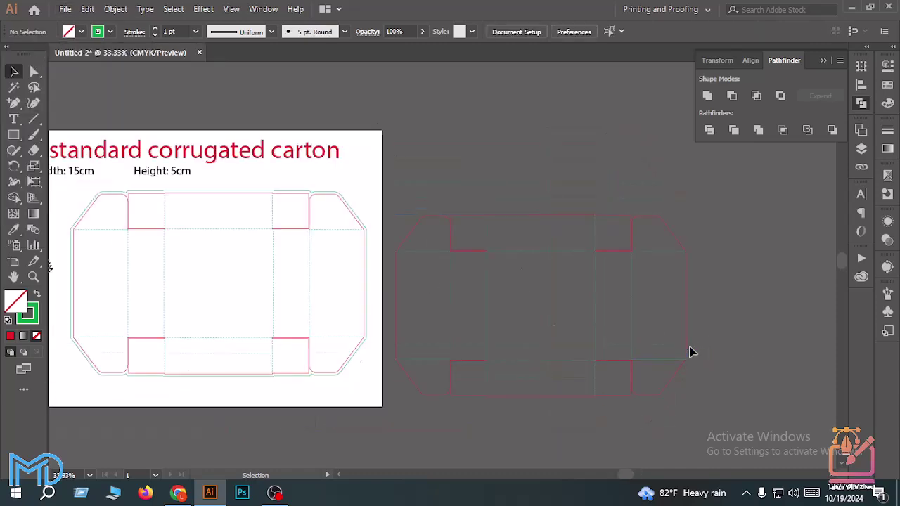
scroll(691, 351, "up", 1)
left_click_drag(421, 251, 671, 429)
scroll(689, 385, "up", 1)
scroll(521, 355, "up", 1)
key("a")
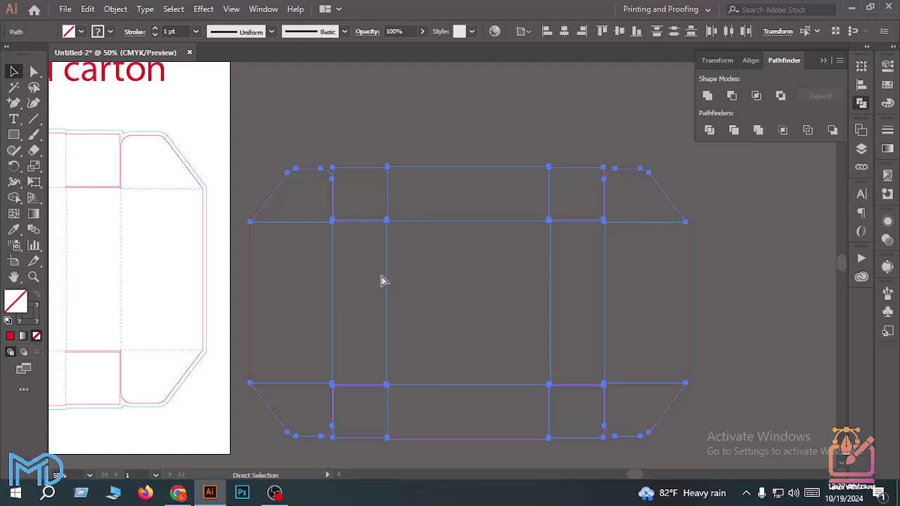
key("v")
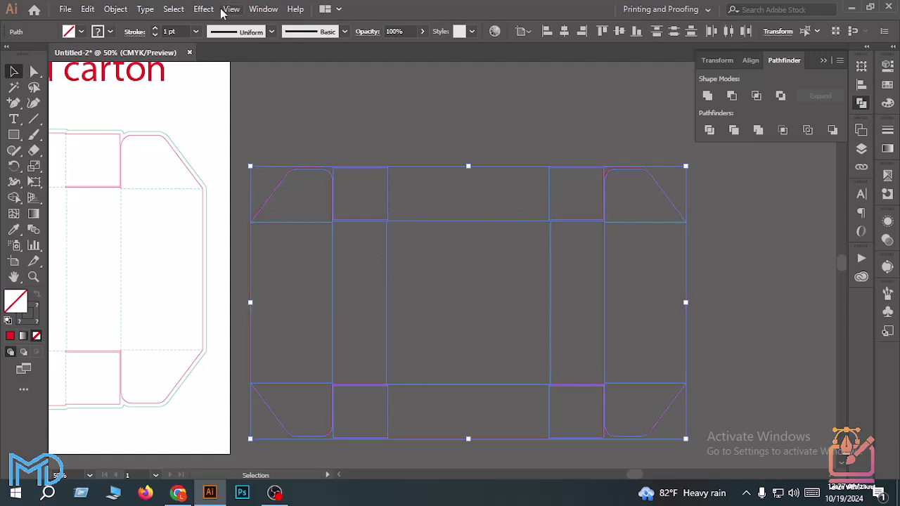
left_click(156, 29)
left_click(156, 30)
left_click(156, 30)
left_click(156, 30)
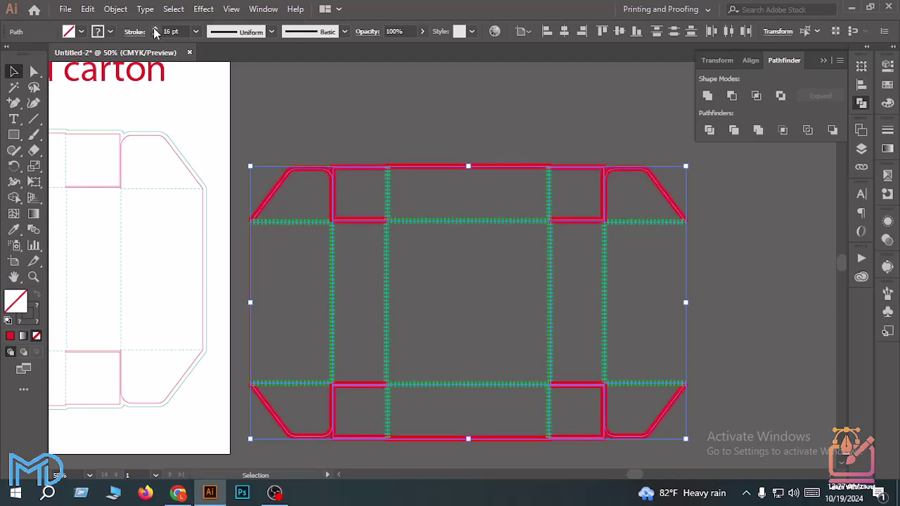
Expand the appearance of the thickened lines and expand them into filled shapes
left_click(116, 9)
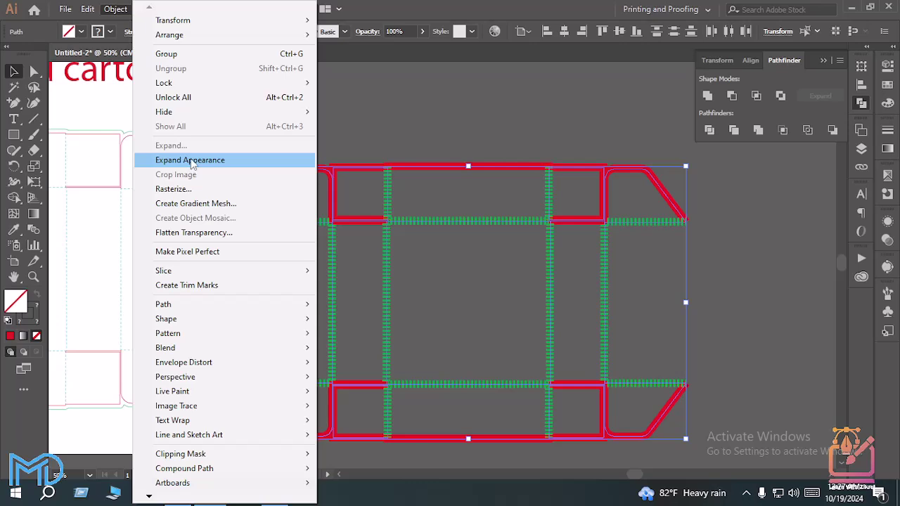
left_click(194, 165)
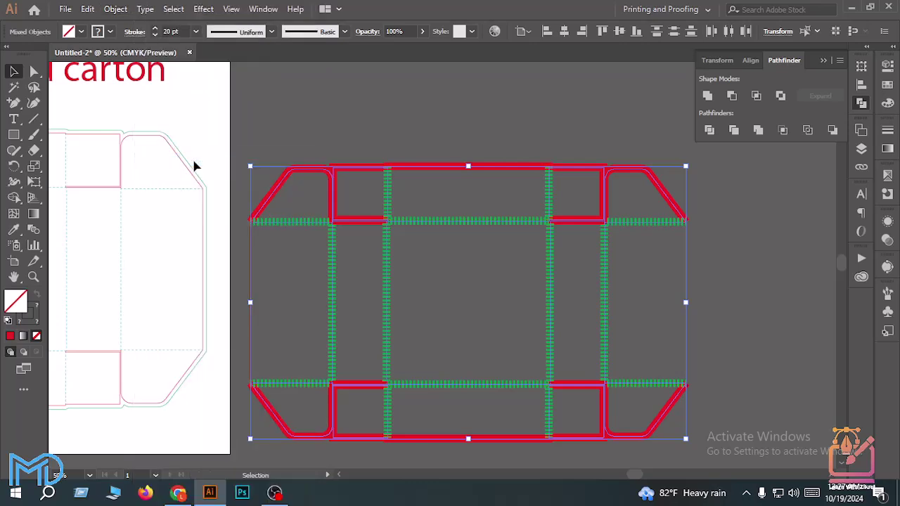
left_click(123, 11)
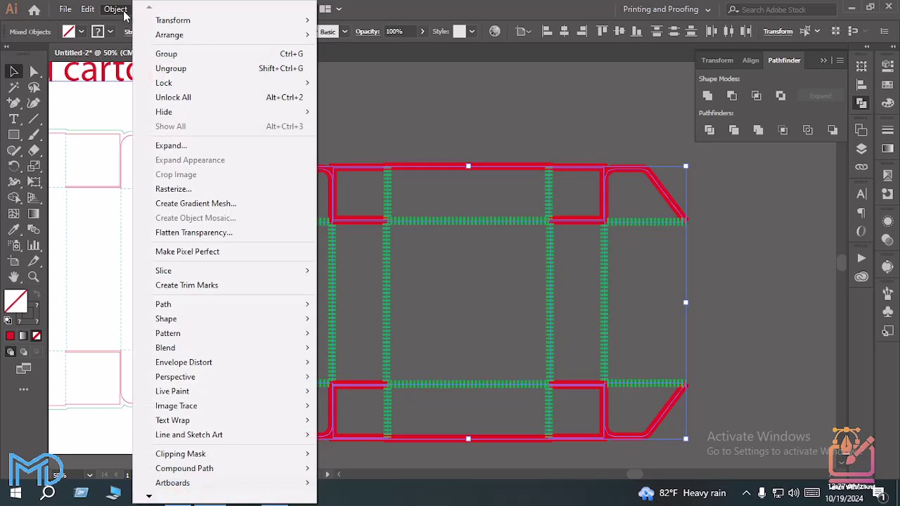
left_click(202, 152)
left_click(413, 319)
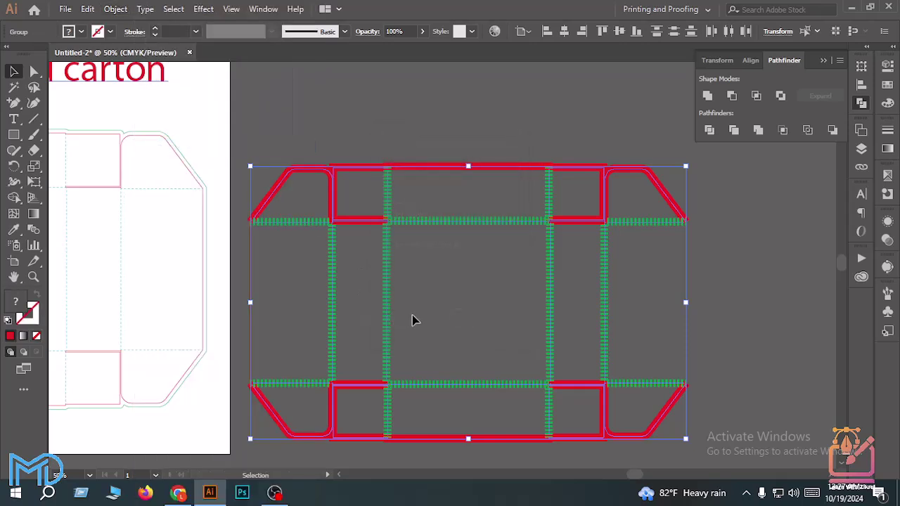
Merge the expanded dieline shapes with the Pathfinder Unite operation
left_click(715, 134)
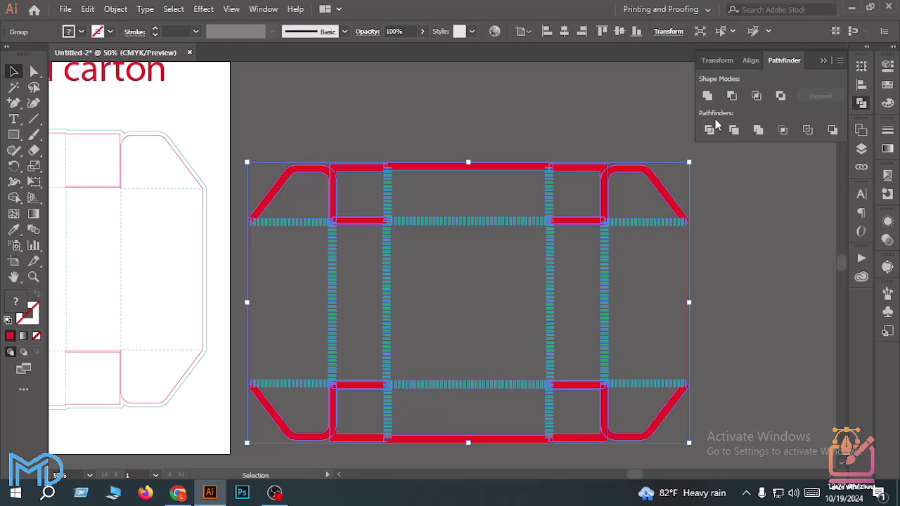
left_click(708, 98)
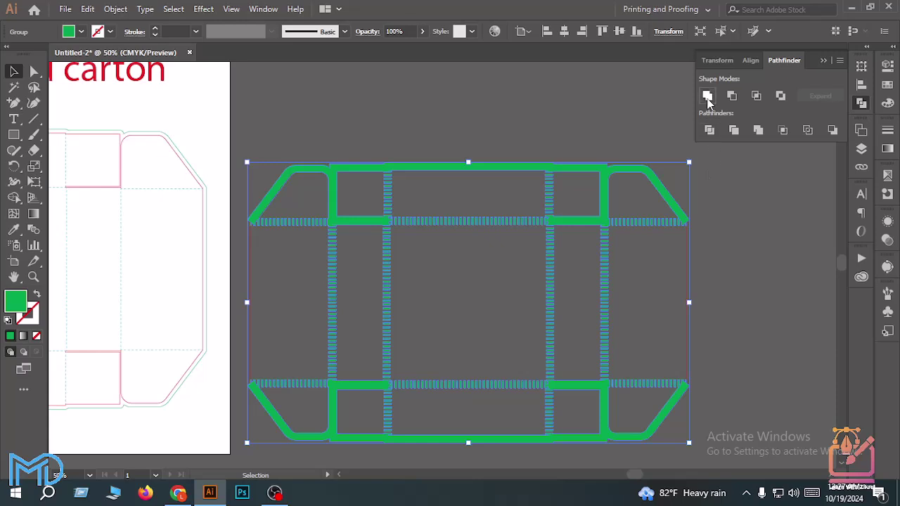
left_click(704, 271)
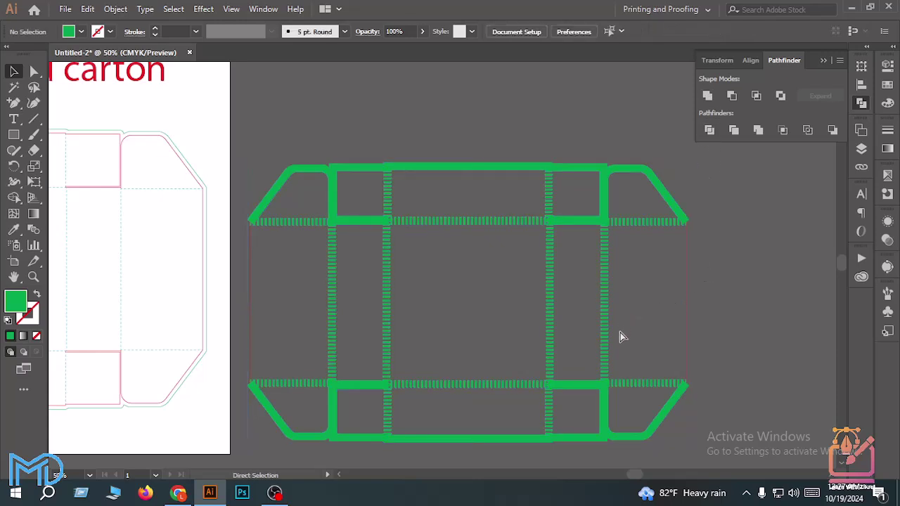
Undo the merge, the expansion, the thicker strokes and the green dashed styling of the fold lines
key("ctrl+z")
key("ctrl+z")
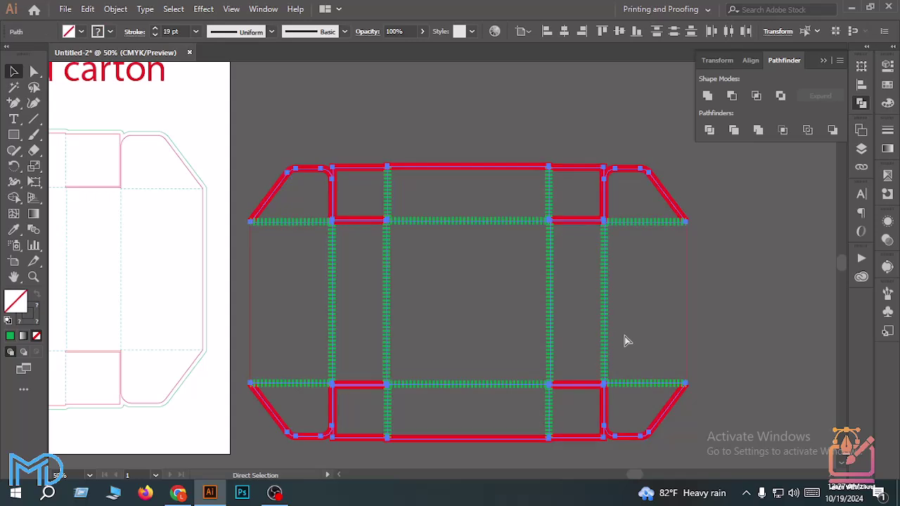
key("ctrl+z")
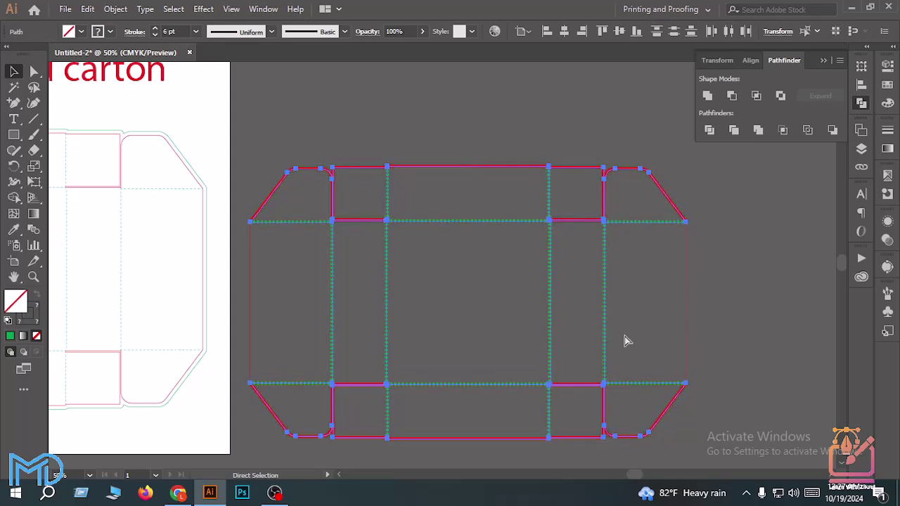
key("ctrl+z")
key("ctrl+z")
key("ctrl+z")
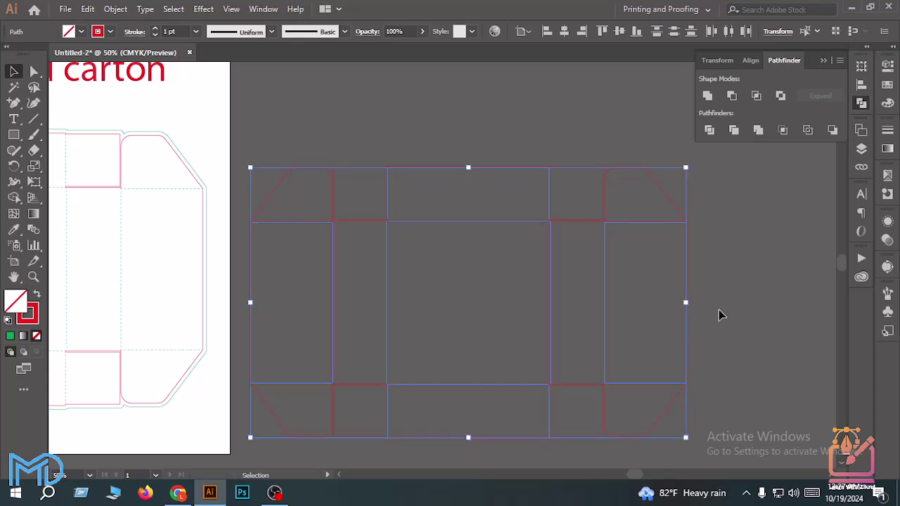
Check the separate lines of the new dieline by selecting its outer right edge, outer left edge and upper left flap
left_click(709, 315)
left_click(693, 305)
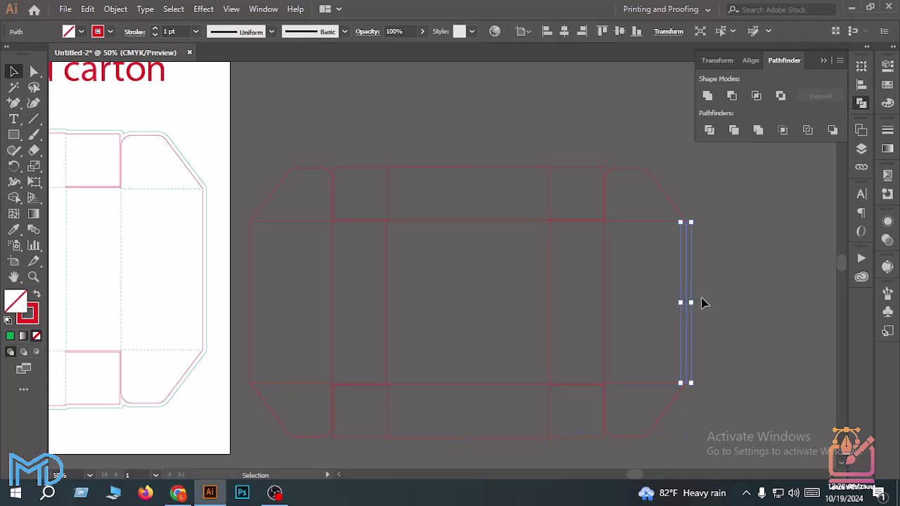
left_click(253, 294)
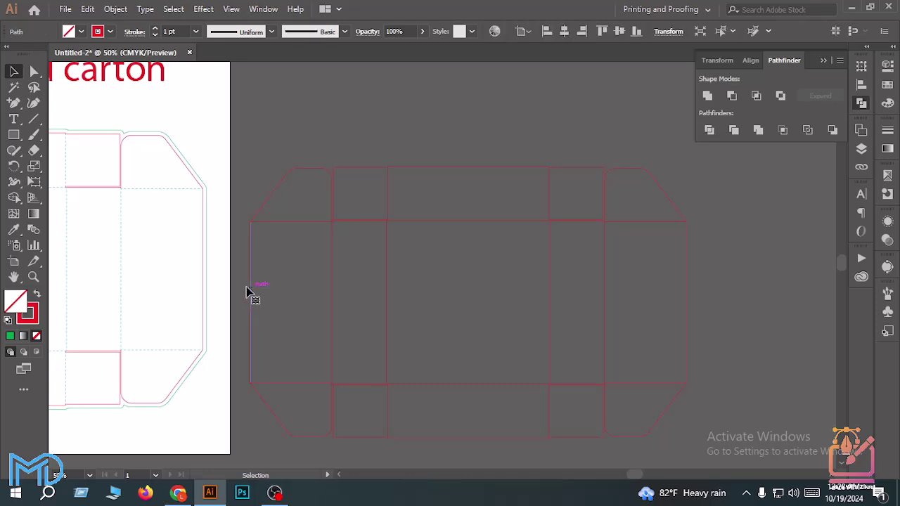
scroll(281, 288, "down", 2)
left_click_drag(247, 122, 295, 248)
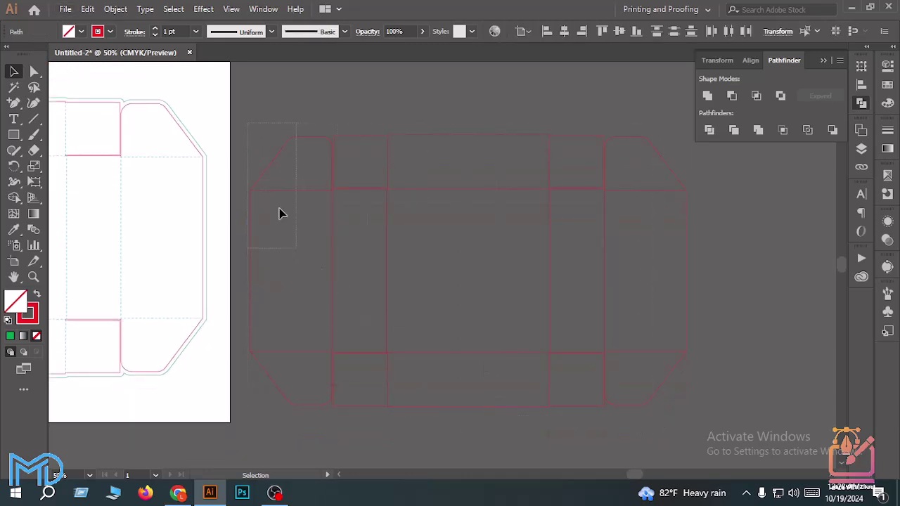
left_click(266, 264)
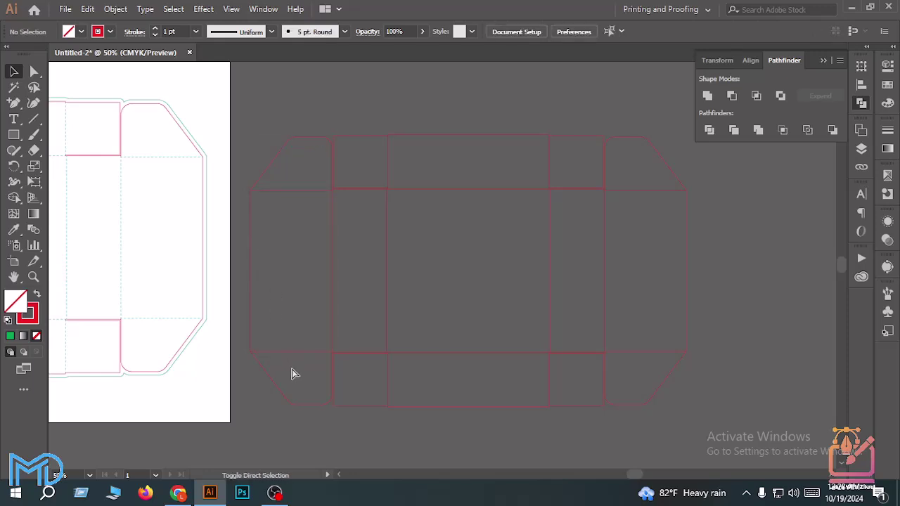
Restore the green dashed styling of the new dieline's fold lines and select all of its lines beside the artboard
key("ctrl+a")
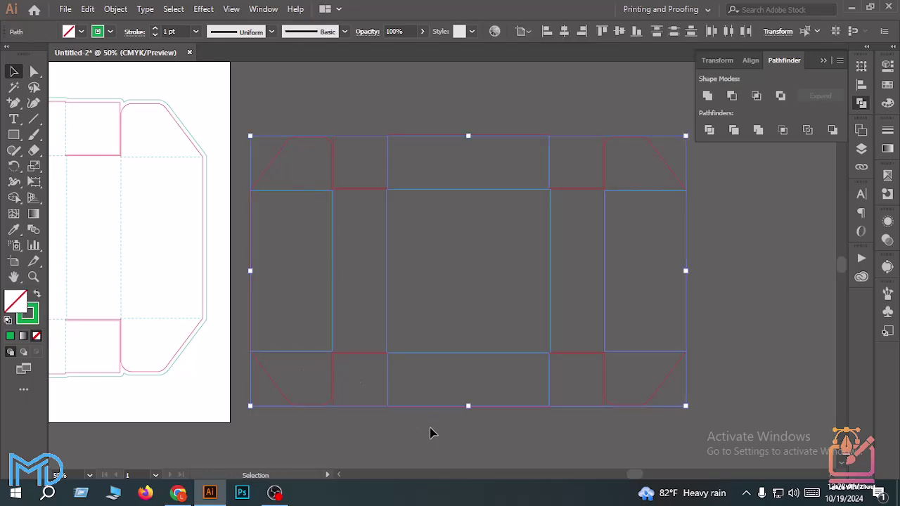
left_click(431, 431)
left_click_drag(244, 107, 708, 427)
key("ctrl+z")
key("a")
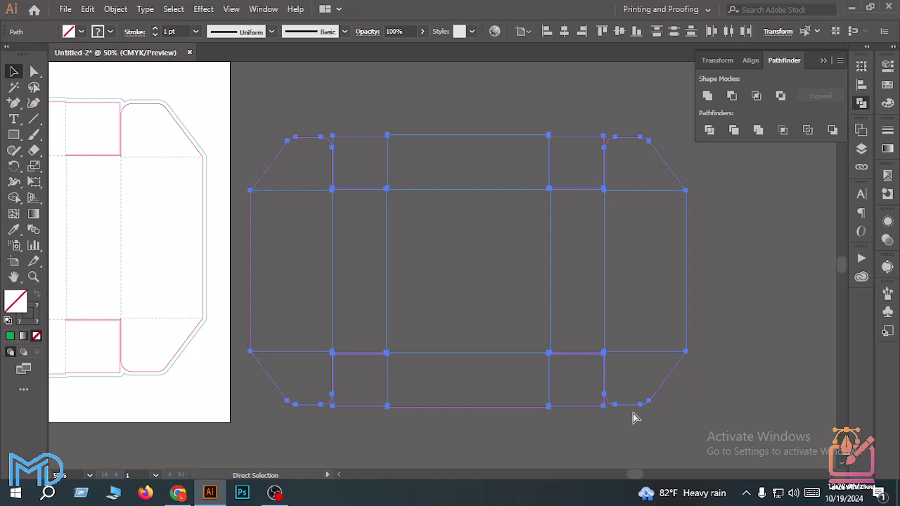
key("v")
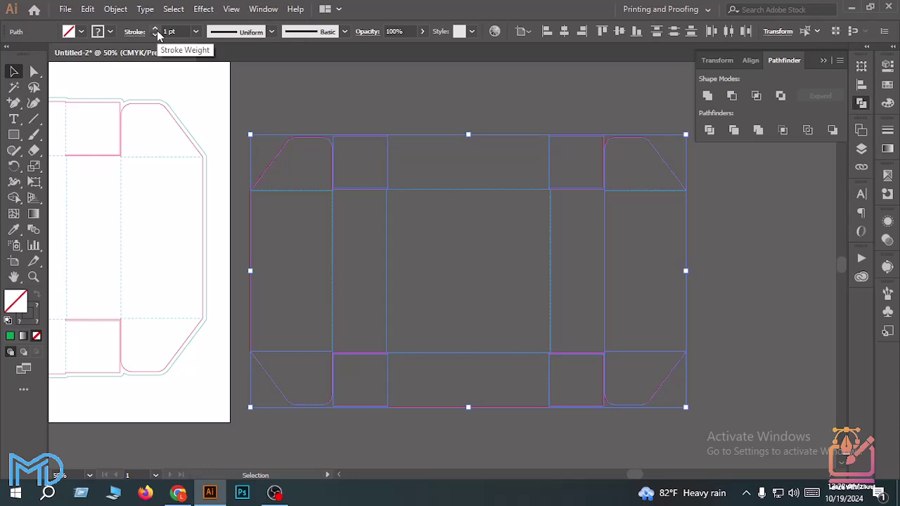
Duplicate all cut and fold lines of the new dieline in place and keep the copy selected
scroll(691, 305, "up", 4)
scroll(673, 337, "down", 1)
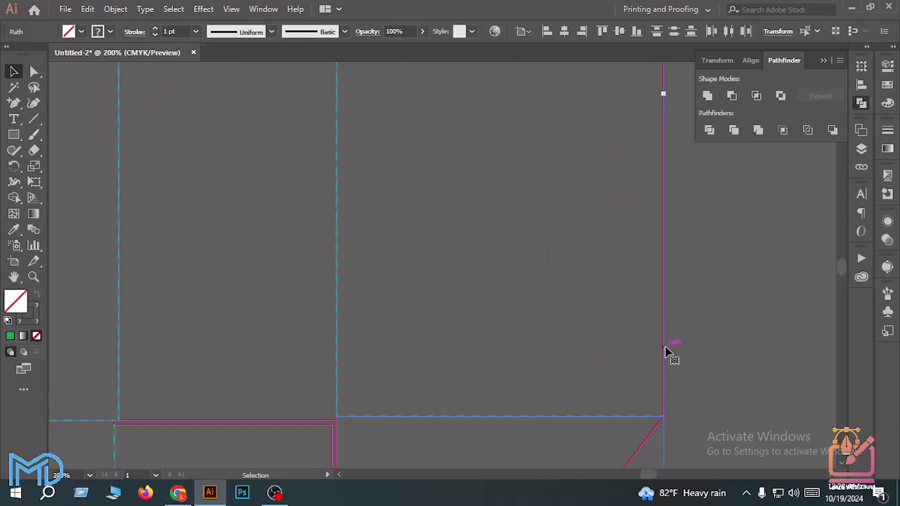
scroll(653, 362, "down", 3)
left_click_drag(627, 379, 689, 423)
left_click(689, 404)
key("a")
key("v")
key("ctrl+a")
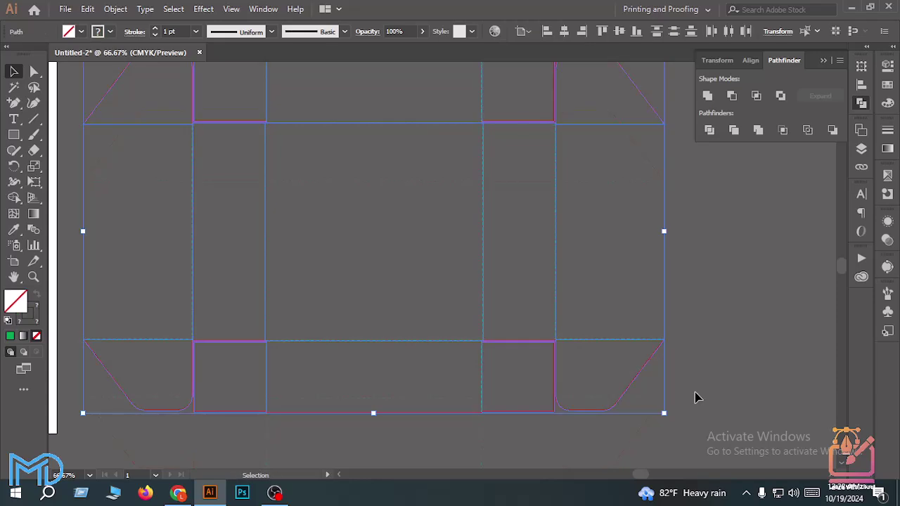
Raise the stroke weight of the selected dieline lines to 20 pt
left_click(156, 29)
left_click(156, 28)
left_click(157, 29)
left_click(156, 29)
left_click(156, 29)
left_click(156, 29)
Expand the appearance of the thickened lines and expand their fill and stroke into shapes
left_click(115, 8)
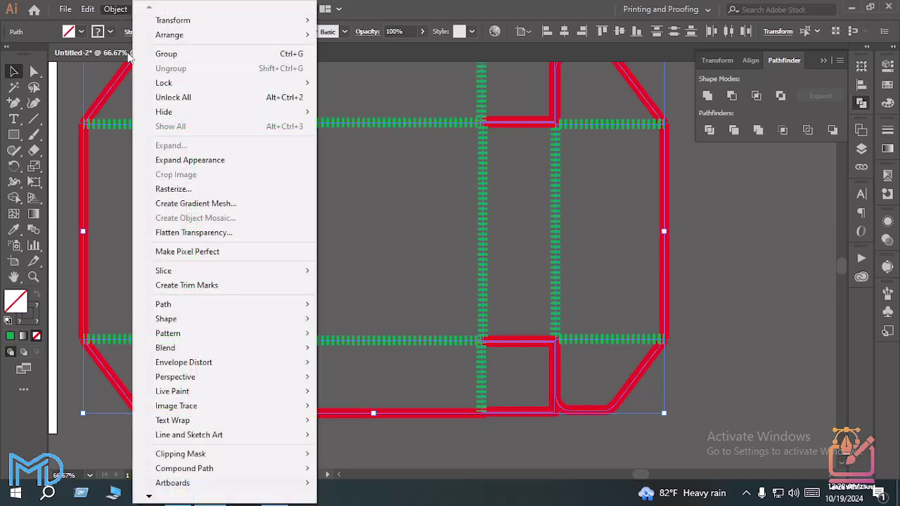
left_click(179, 160)
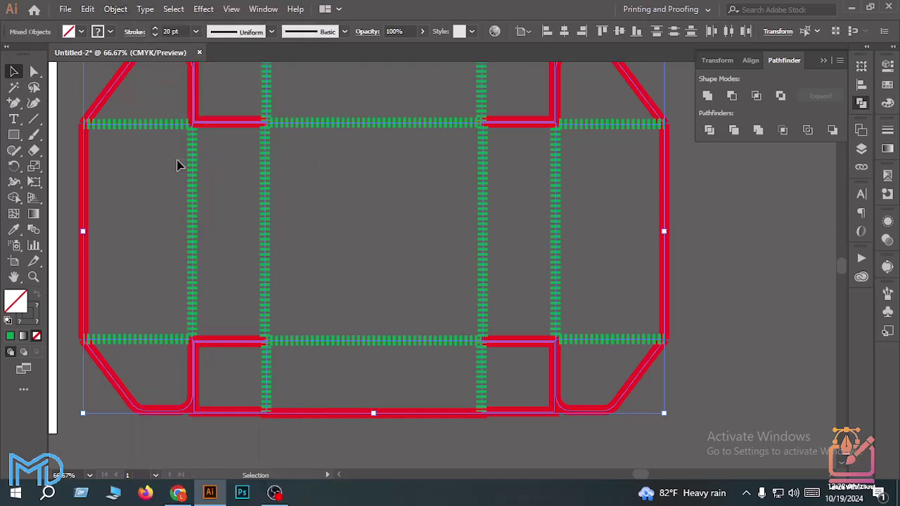
left_click(116, 8)
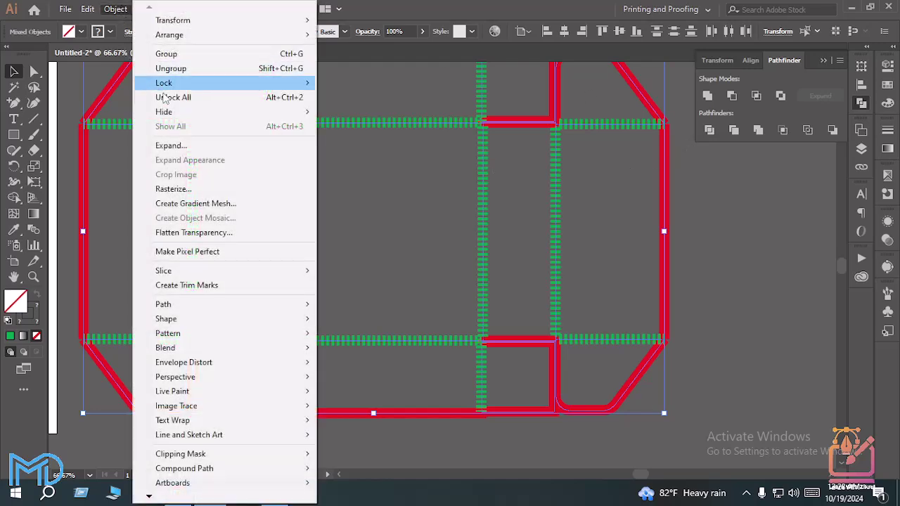
left_click(168, 146)
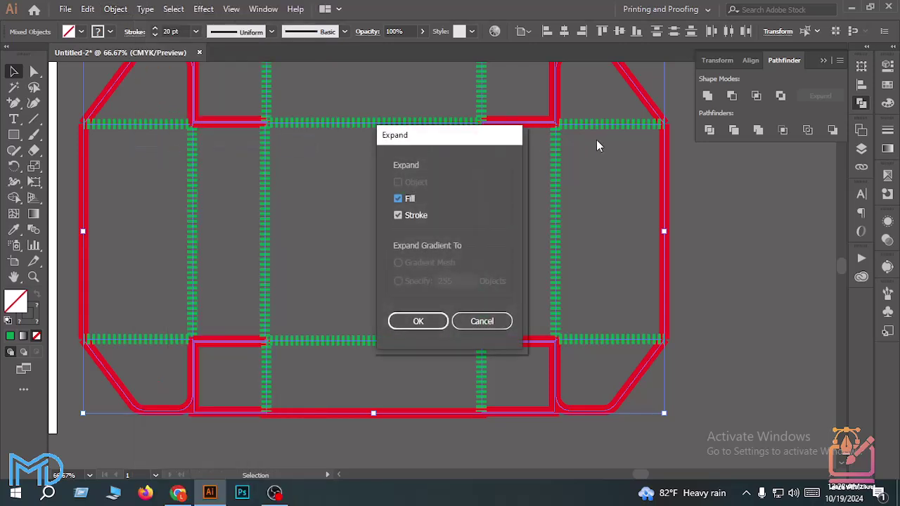
key("Return")
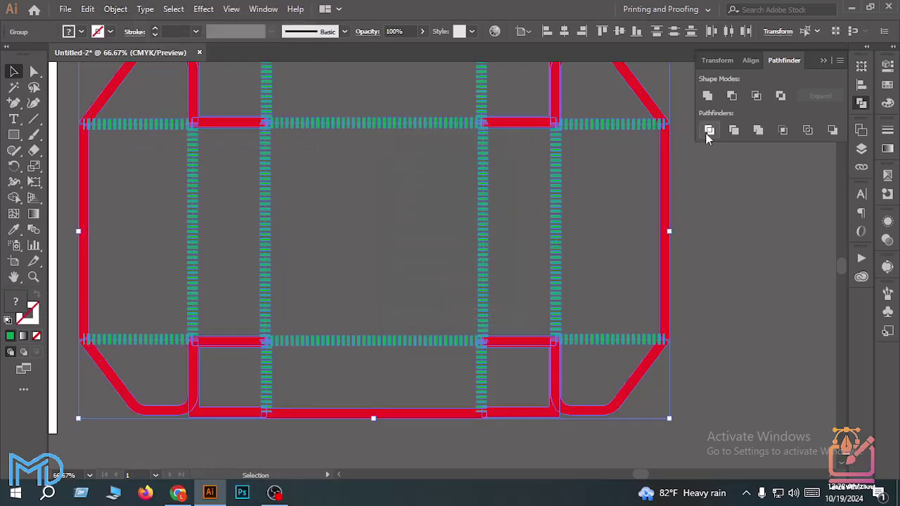
Unite the expanded dieline shapes into one silhouette and swap its fill with its stroke to leave only an outline
left_click(707, 132)
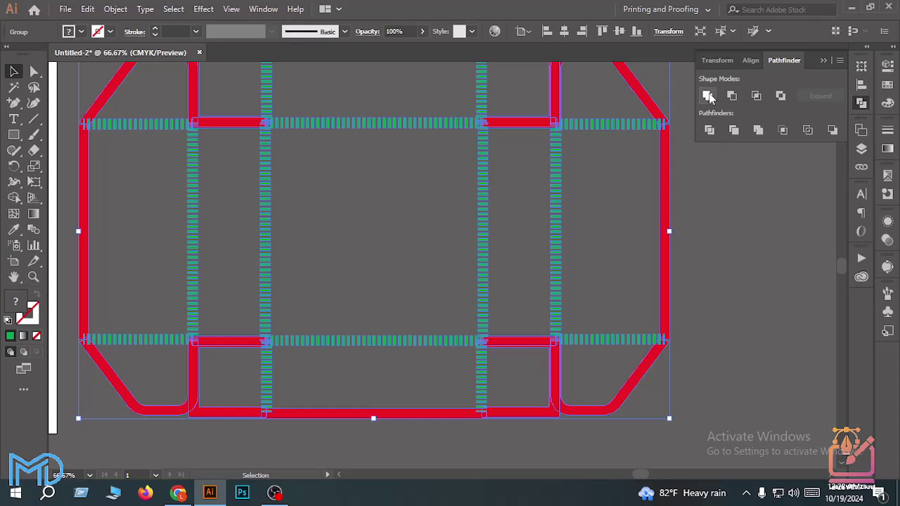
left_click(708, 96)
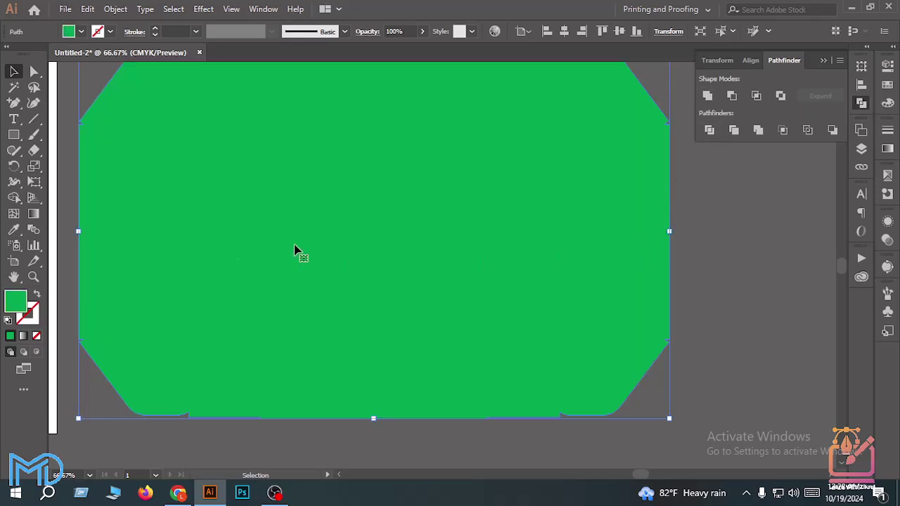
left_click(37, 296)
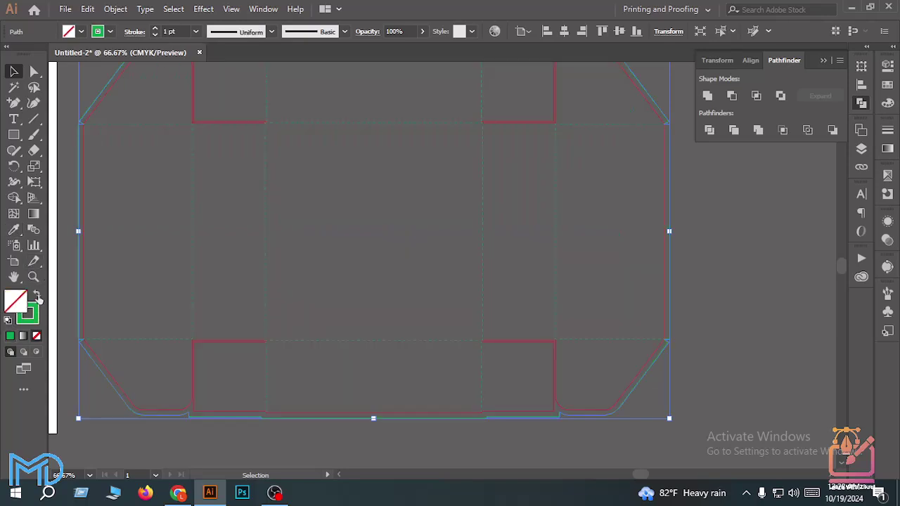
Examine the outer outline where it meets the dashed fold line at the dieline's upper left corner
scroll(110, 175, "up", 1)
scroll(83, 127, "up", 2)
scroll(77, 125, "up", 3)
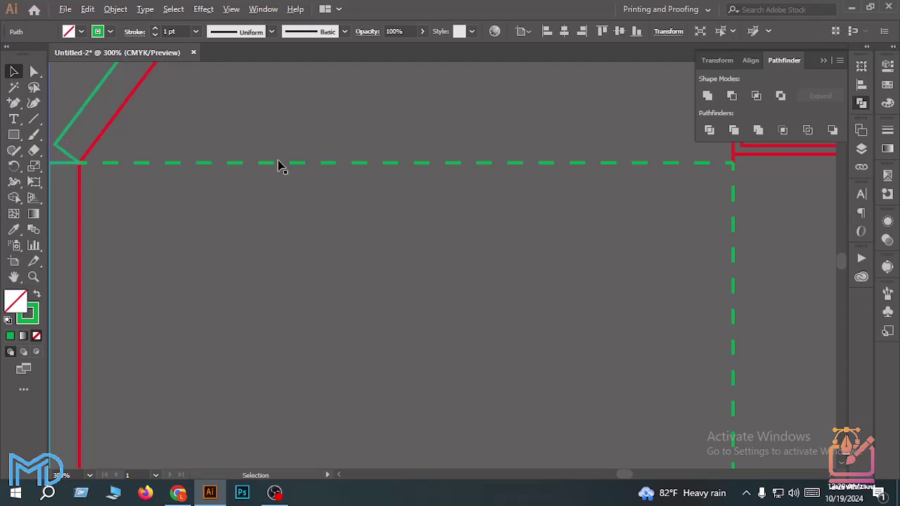
scroll(281, 165, "down", 2)
left_click(116, 10)
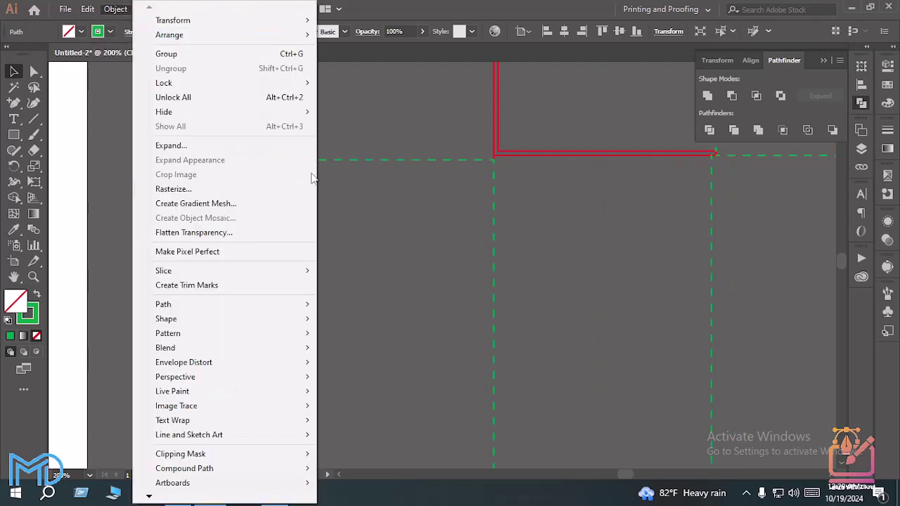
left_click(421, 204)
scroll(169, 161, "up", 2)
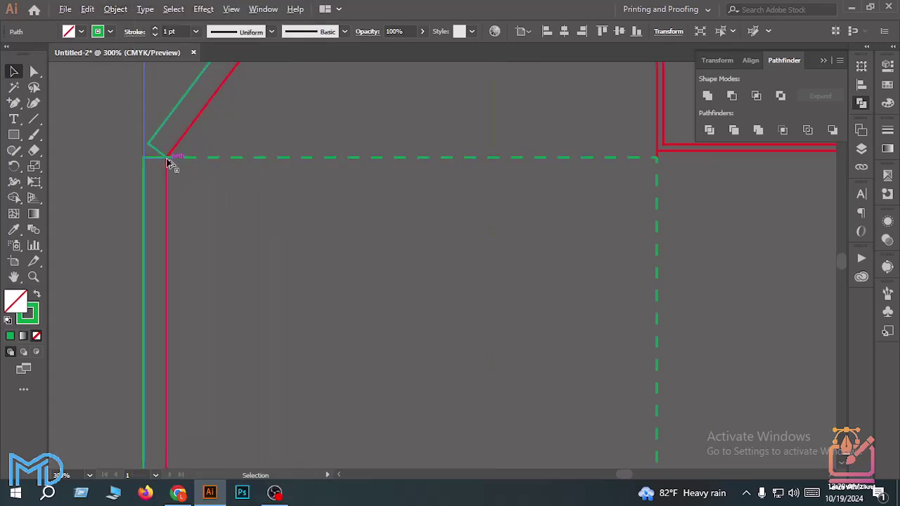
scroll(182, 187, "up", 1)
scroll(182, 191, "down", 2)
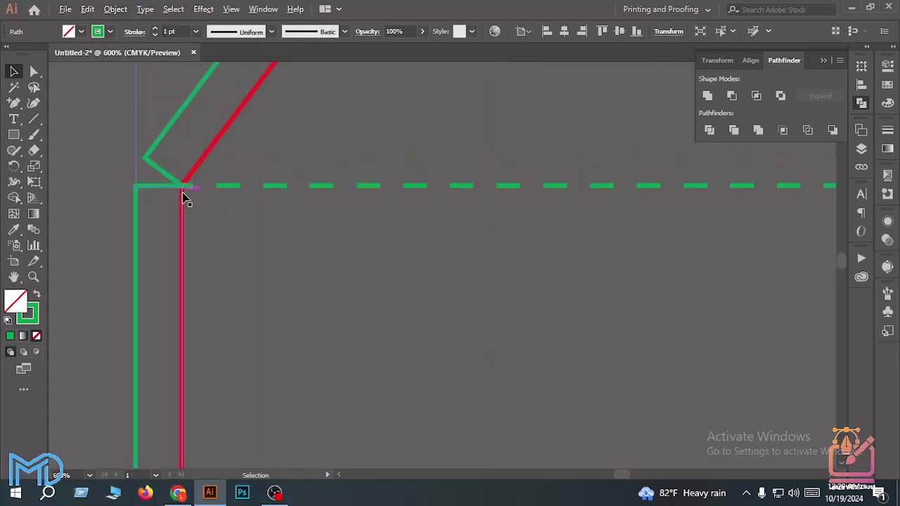
Change the stroke color of the outer outline to cyan
left_click(110, 31)
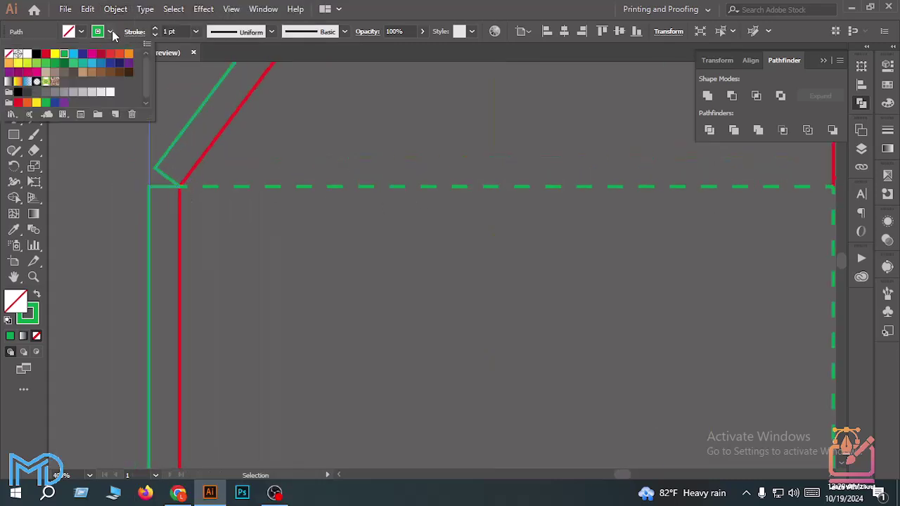
left_click(74, 54)
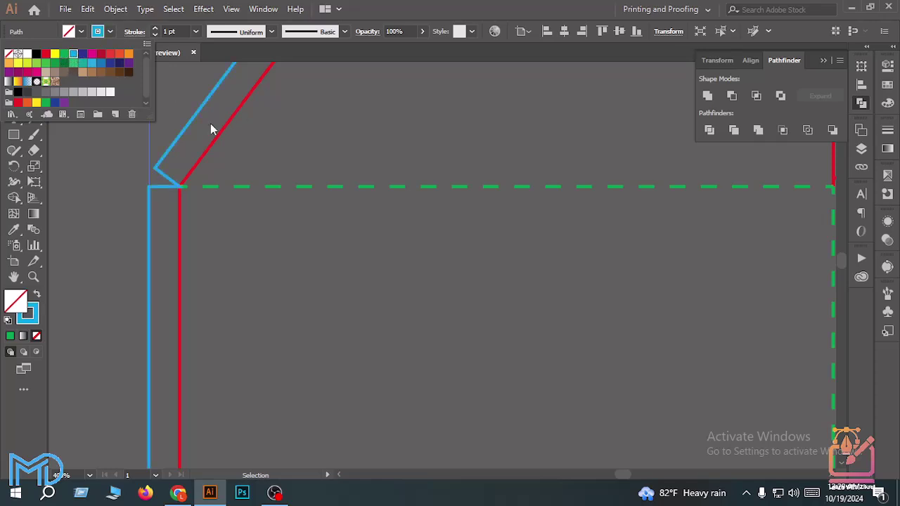
left_click(191, 147)
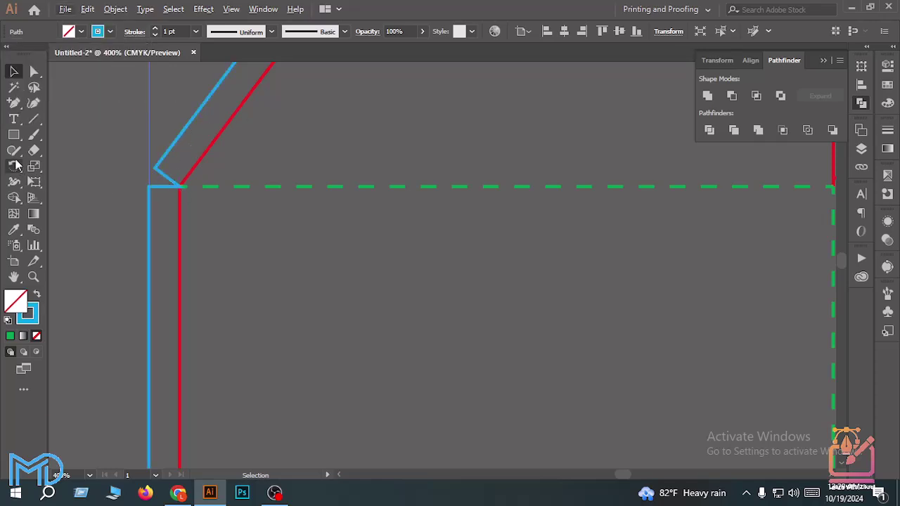
Delete the inward notch anchor points of the cyan outline at the dieline's upper left and lower left corners
left_click(13, 103)
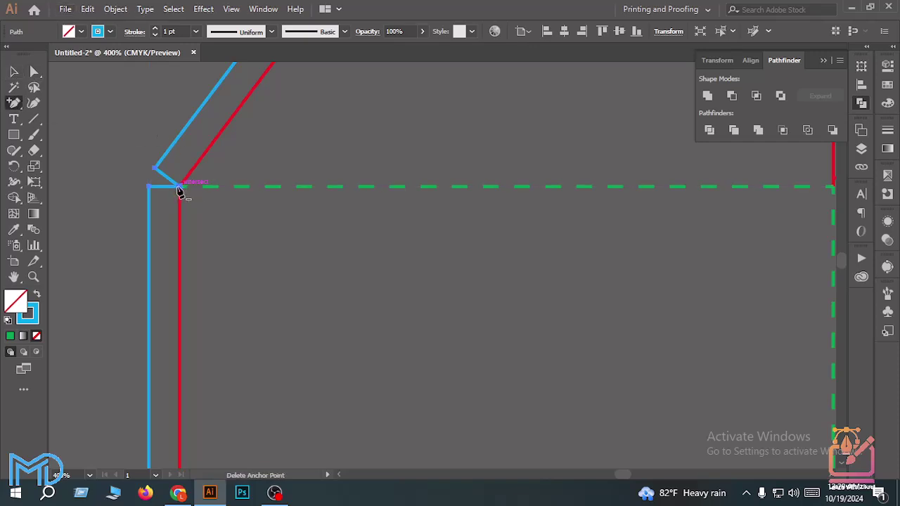
left_click(182, 188)
scroll(155, 237, "down", 5)
scroll(176, 316, "down", 2)
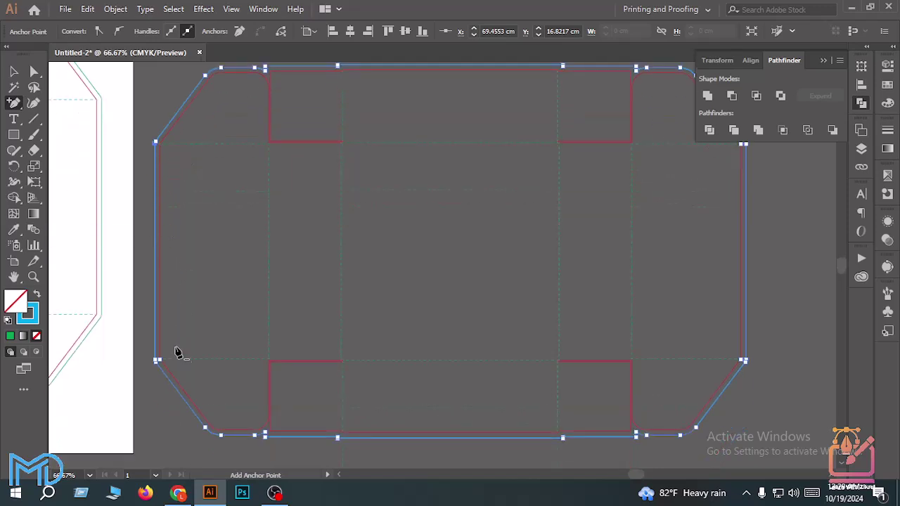
scroll(179, 354, "up", 5)
scroll(116, 362, "down", 2)
scroll(367, 397, "down", 5)
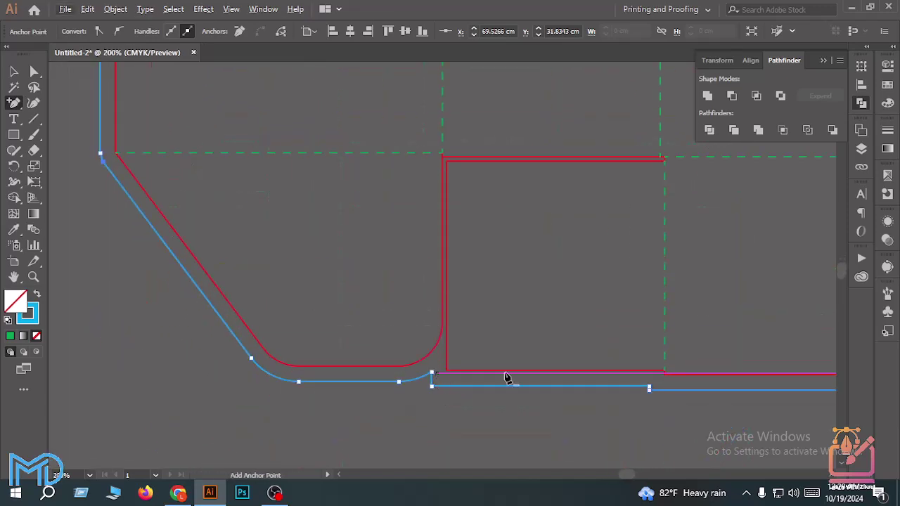
Delete the inward notch anchor points of the cyan outline at the dieline's lower right and upper right corners
scroll(506, 378, "down", 3)
left_click_drag(739, 357, 437, 370)
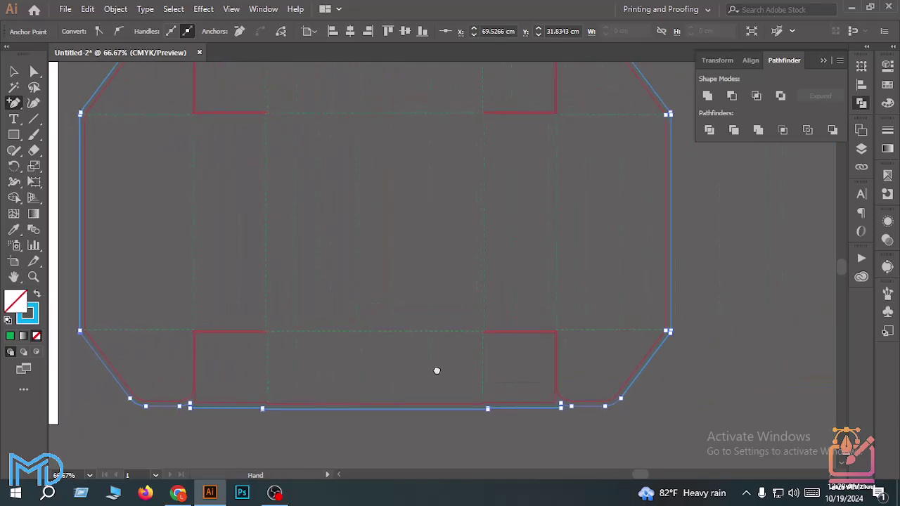
scroll(696, 336, "up", 4)
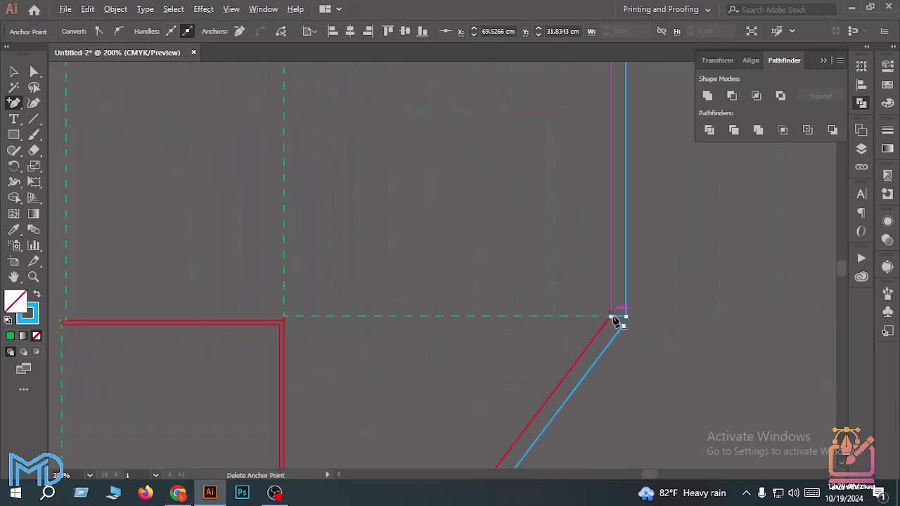
scroll(615, 317, "up", 4)
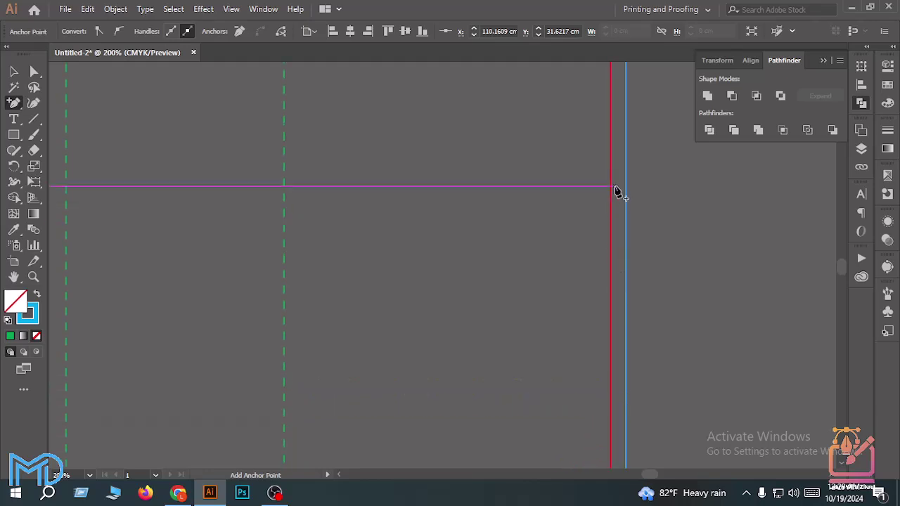
scroll(604, 123, "up", 2)
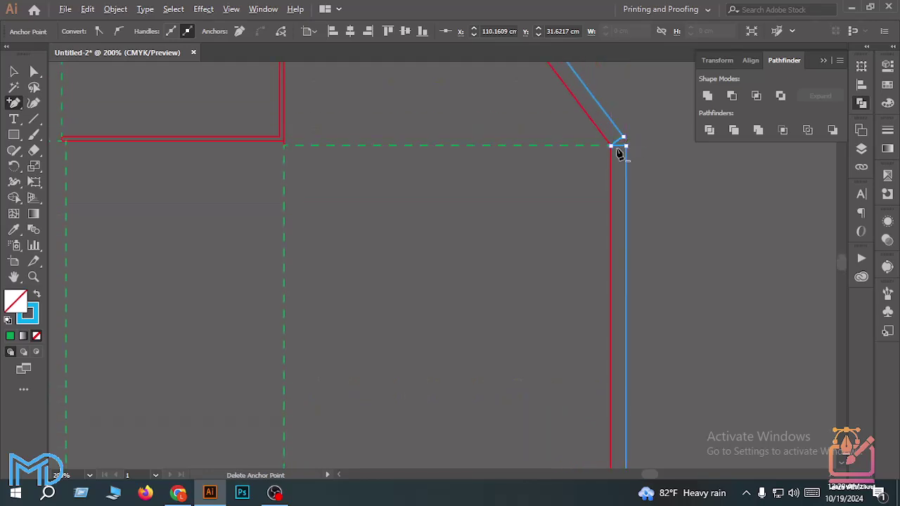
scroll(613, 149, "down", 4)
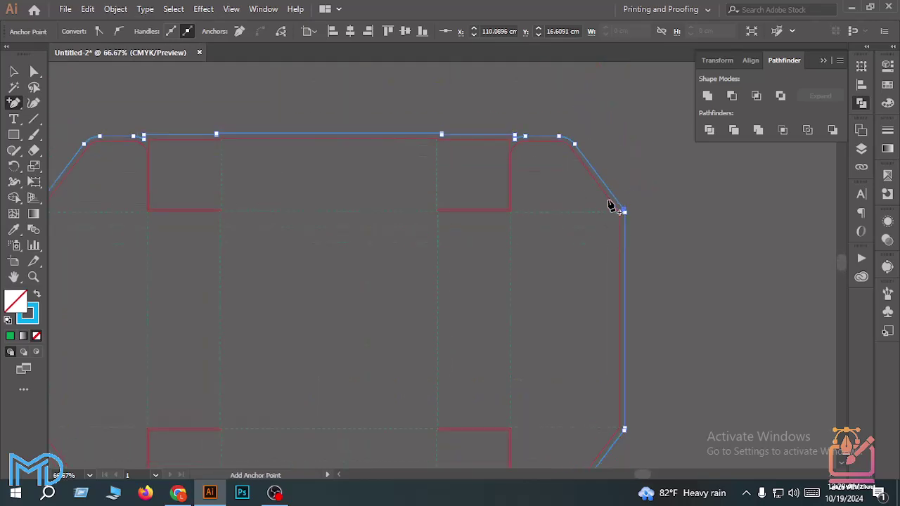
Review the complete dieline with its outer outline next to the artboard version, selecting its lines and clearing the selection
left_click(14, 71)
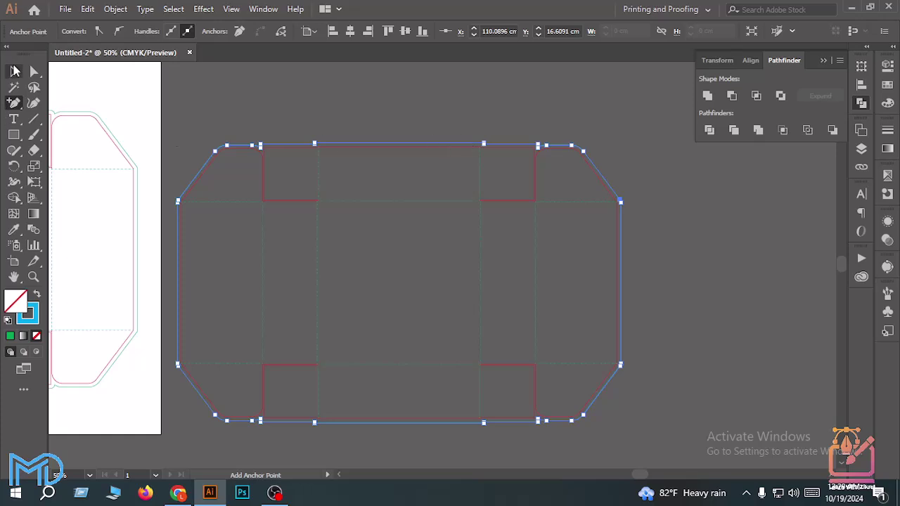
left_click(219, 116)
scroll(373, 209, "down", 2)
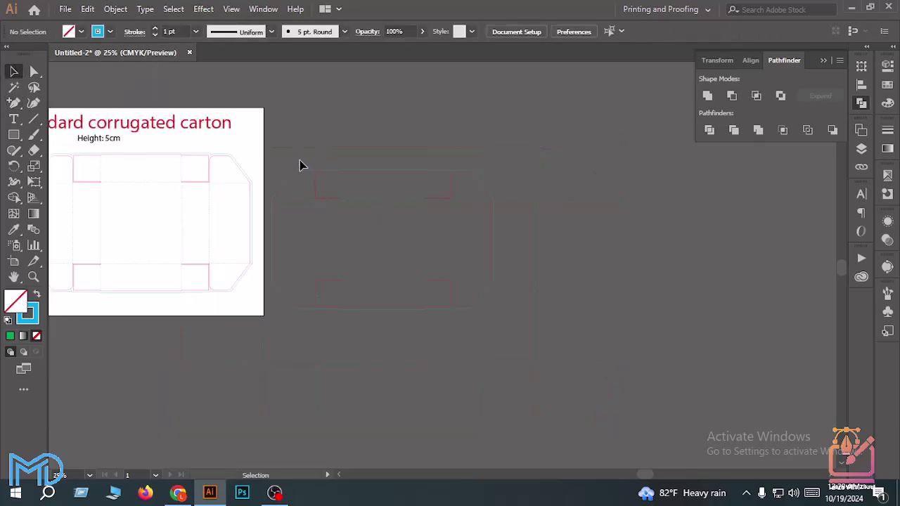
left_click_drag(520, 322, 519, 323)
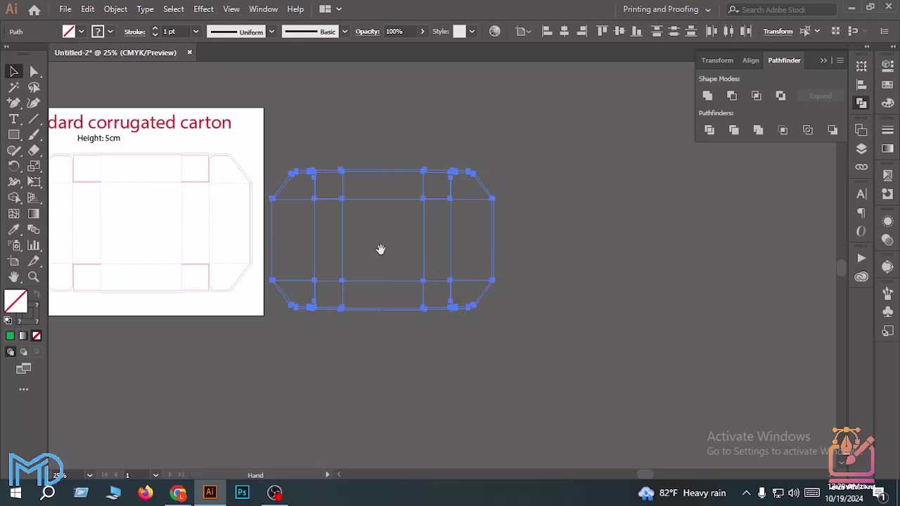
left_click_drag(381, 251, 487, 263)
left_click(422, 145)
left_click_drag(421, 145, 470, 184)
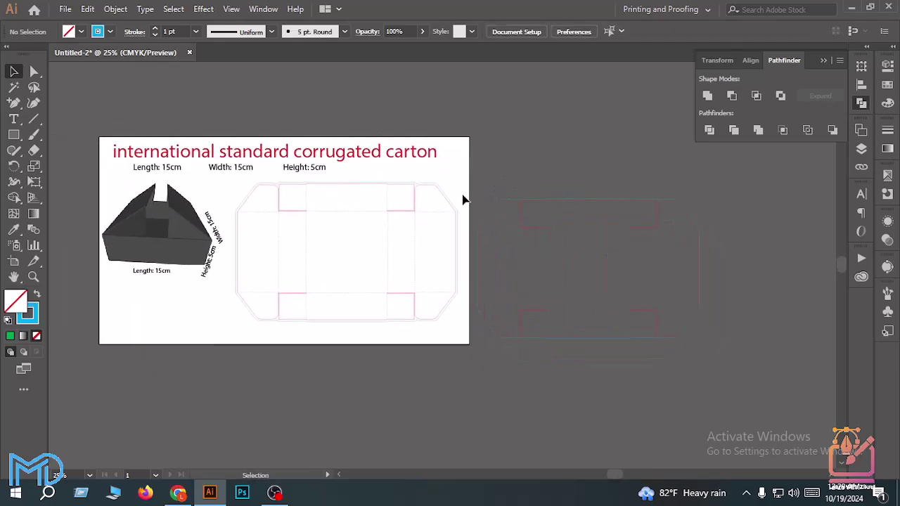